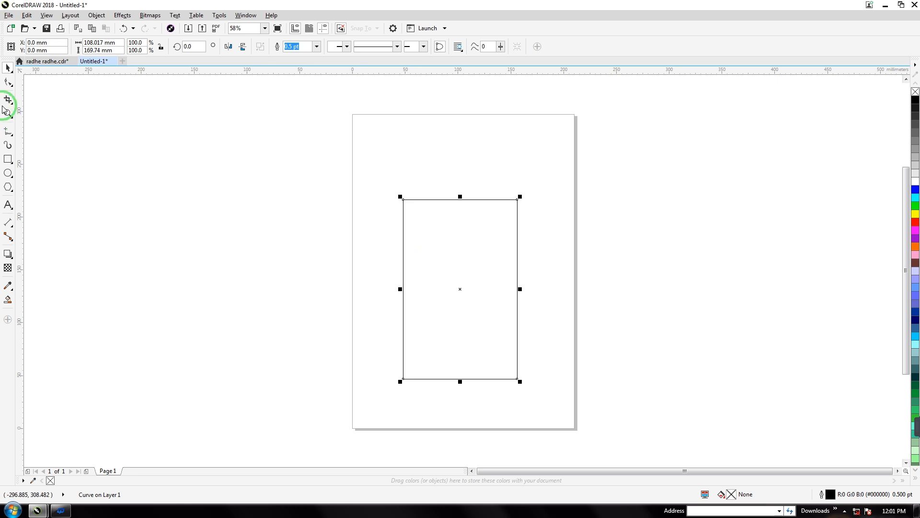
Move the rectangle's two top corner nodes outward to form a trapezoid about 207 mm wide at the top.
{"action": "left_click", "coordinate": [9, 82]}
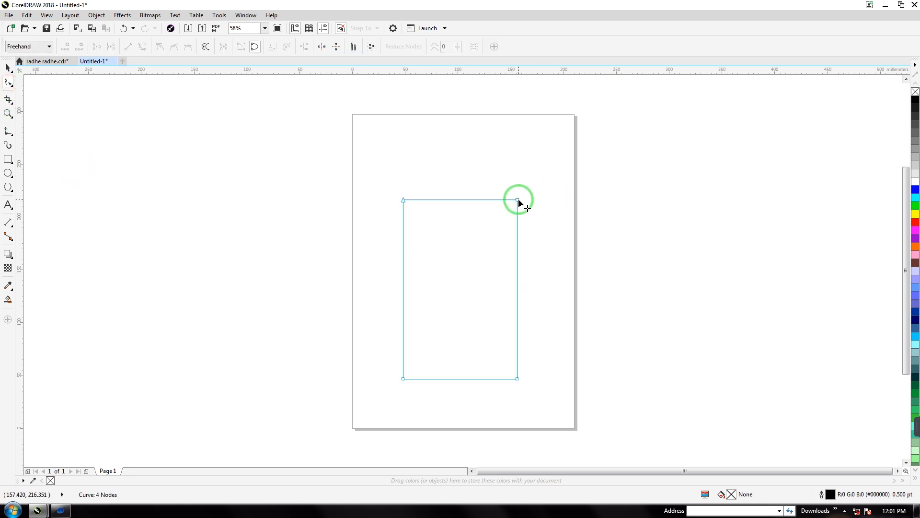
{"action": "left_click_drag", "start_coordinate": [518, 202], "coordinate": [574, 206]}
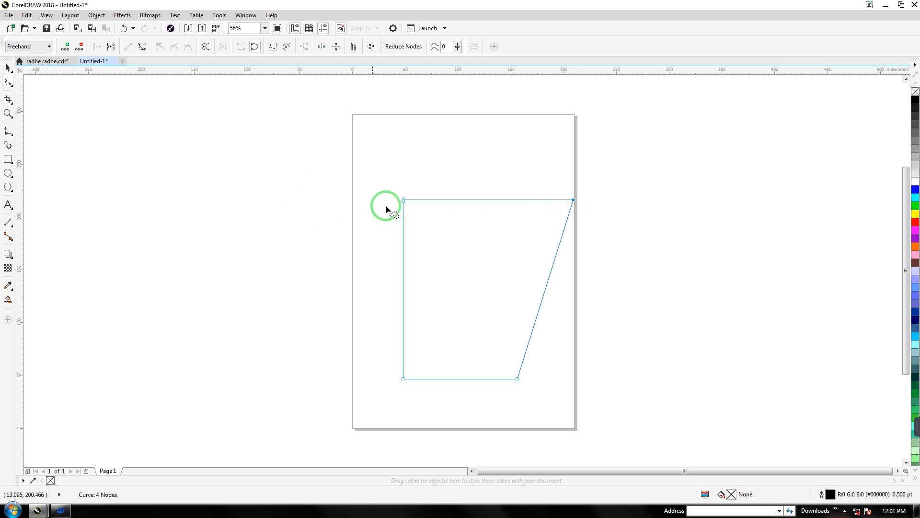
{"action": "mouse_move", "coordinate": [402, 199]}
{"action": "left_mouse_down"}
{"action": "mouse_move", "coordinate": [386, 200]}
{"action": "mouse_move", "coordinate": [401, 199]}
{"action": "left_mouse_up"}
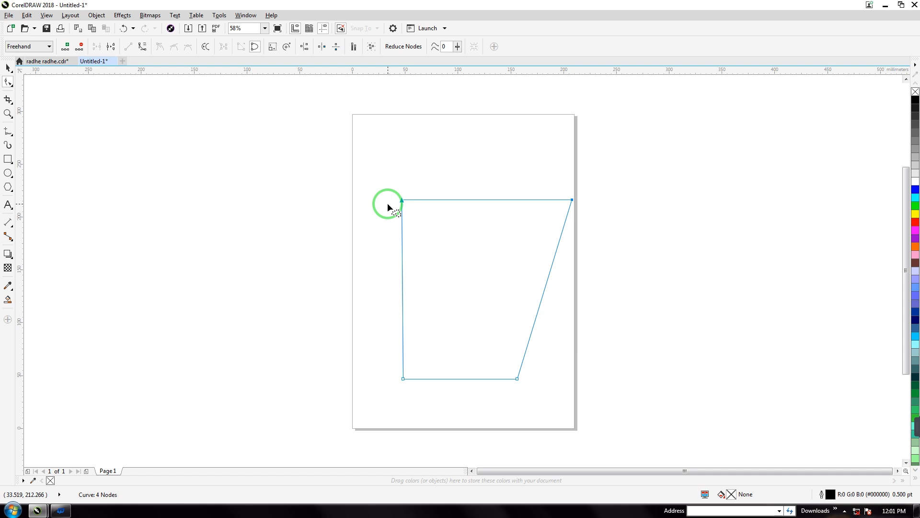
{"action": "left_click", "coordinate": [358, 216]}
{"action": "left_click_drag", "start_coordinate": [402, 200], "coordinate": [353, 193]}
{"action": "left_click", "coordinate": [313, 244]}
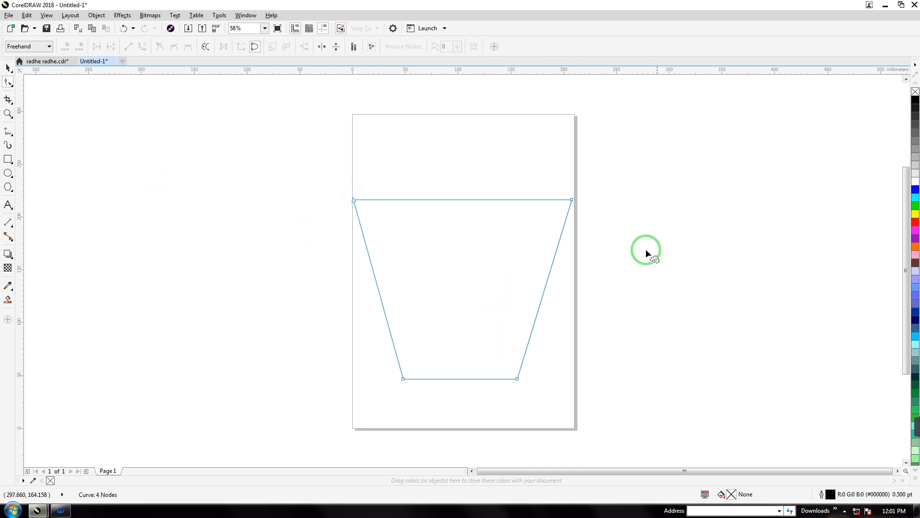
Fill the trapezoid with orange (#FF6600) and deselect it.
{"action": "left_click", "coordinate": [916, 248]}
{"action": "left_click", "coordinate": [8, 67]}
{"action": "left_click", "coordinate": [136, 198]}
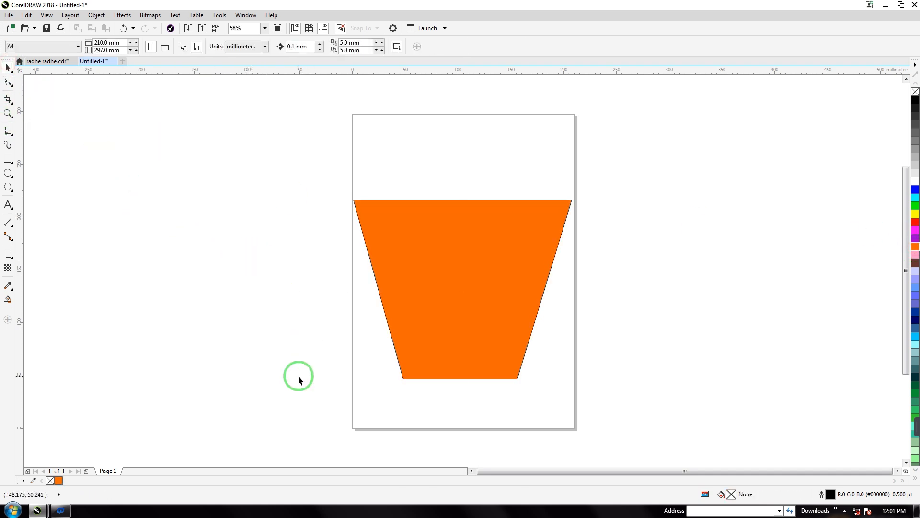
Convert all of the trapezoid's segments to curves and bend its top edge slightly downward.
{"action": "left_click", "coordinate": [391, 290]}
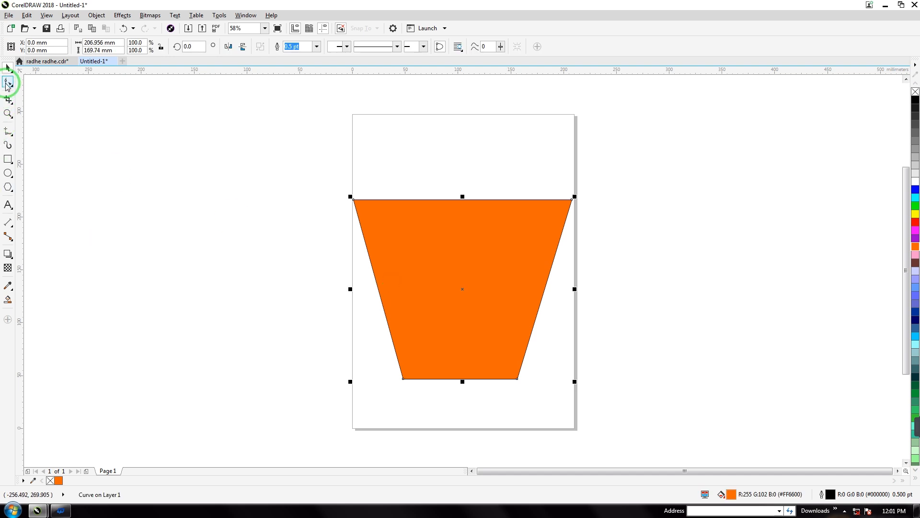
{"action": "left_click", "coordinate": [8, 83]}
{"action": "mouse_move", "coordinate": [346, 317]}
{"action": "left_mouse_down"}
{"action": "mouse_move", "coordinate": [375, 387]}
{"action": "mouse_move", "coordinate": [563, 418]}
{"action": "mouse_move", "coordinate": [728, 223]}
{"action": "mouse_move", "coordinate": [529, 78]}
{"action": "mouse_move", "coordinate": [284, 127]}
{"action": "left_mouse_up"}
{"action": "left_click_drag", "start_coordinate": [358, 254], "coordinate": [357, 254]}
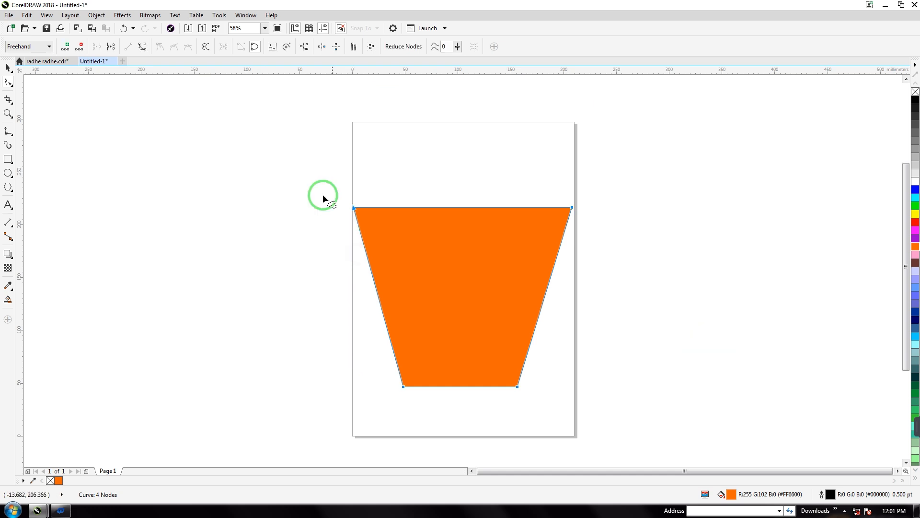
{"action": "left_click", "coordinate": [143, 47]}
{"action": "left_click", "coordinate": [354, 277]}
{"action": "left_click", "coordinate": [360, 210]}
{"action": "left_click", "coordinate": [435, 211]}
{"action": "left_click_drag", "start_coordinate": [461, 207], "coordinate": [466, 216]}
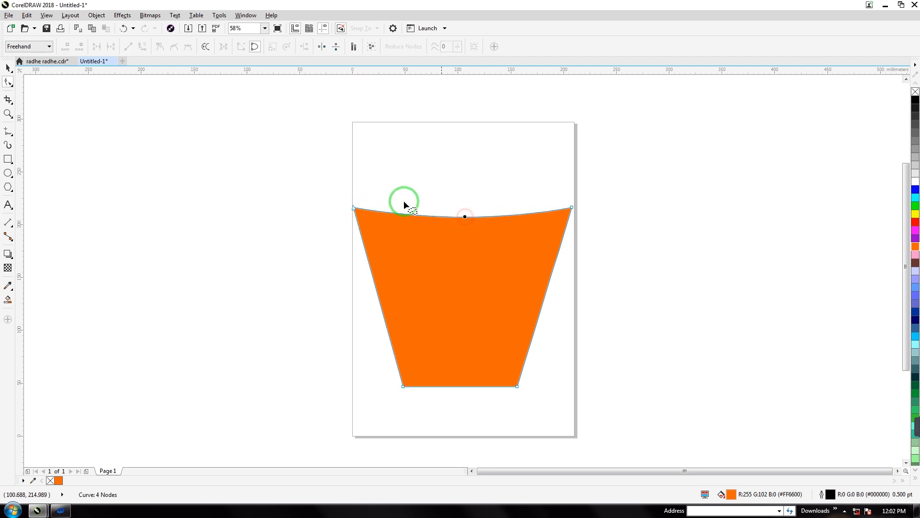
Bow the shape's bottom edge downward by adjusting the curve handles at both bottom corners.
{"action": "left_click", "coordinate": [403, 386]}
{"action": "left_click_drag", "start_coordinate": [442, 386], "coordinate": [418, 394]}
{"action": "left_click_drag", "start_coordinate": [481, 387], "coordinate": [508, 396]}
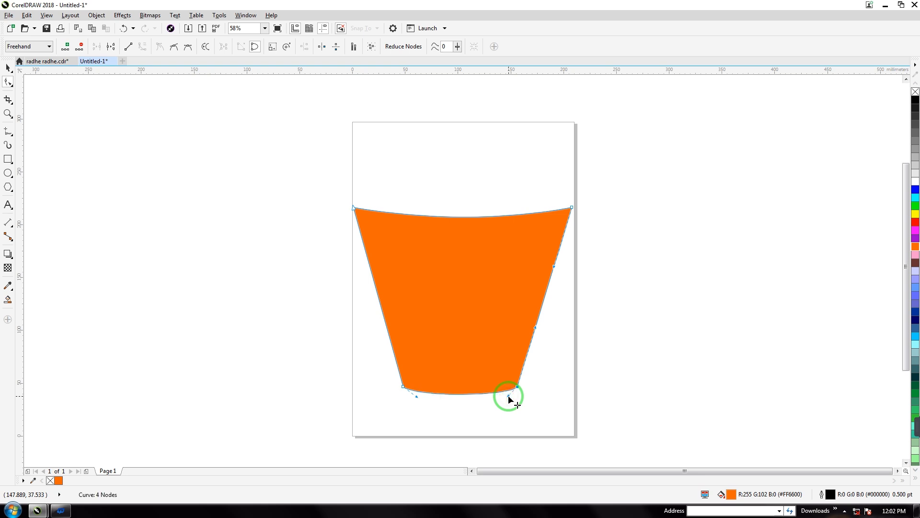
{"action": "left_click", "coordinate": [9, 68]}
{"action": "left_click", "coordinate": [160, 240]}
{"action": "left_click", "coordinate": [442, 302]}
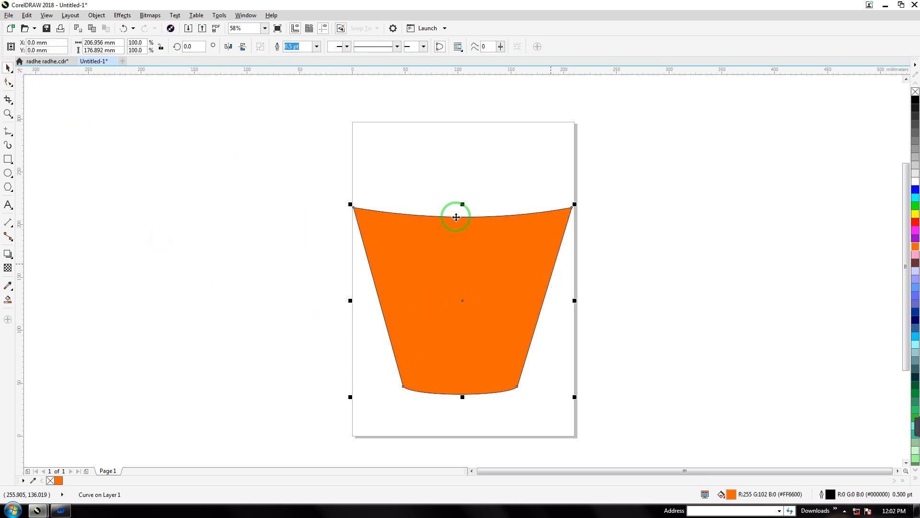
Bow the left and right sides of the orange shape slightly outward.
{"action": "left_click", "coordinate": [9, 83]}
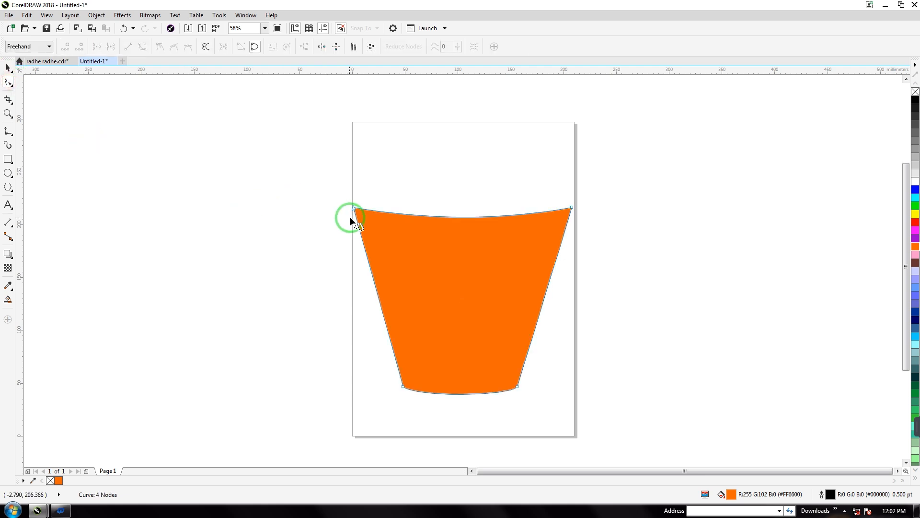
{"action": "left_click", "coordinate": [354, 210]}
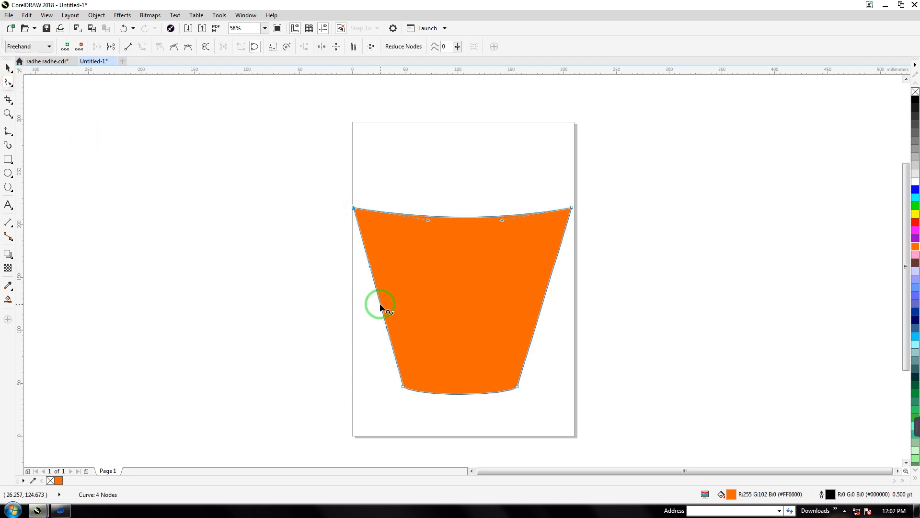
{"action": "left_click_drag", "start_coordinate": [381, 303], "coordinate": [377, 303]}
{"action": "left_click", "coordinate": [572, 207]}
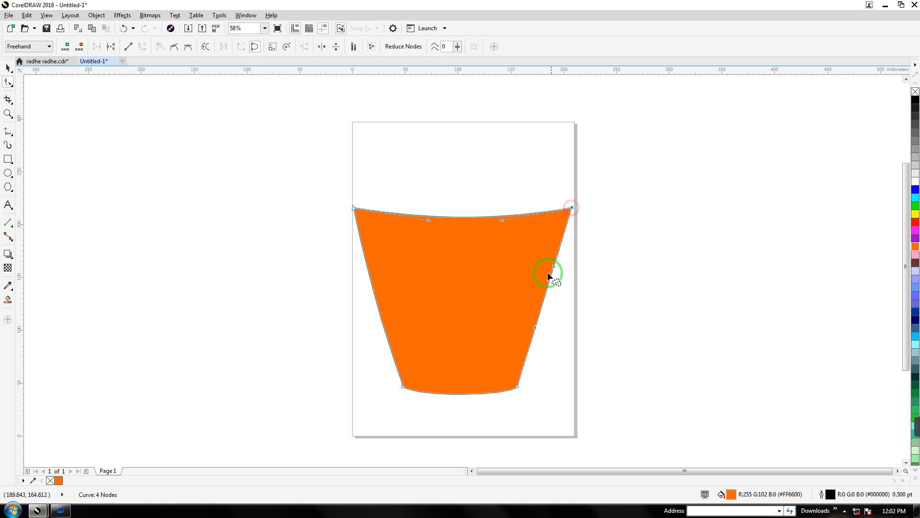
{"action": "left_click", "coordinate": [546, 293]}
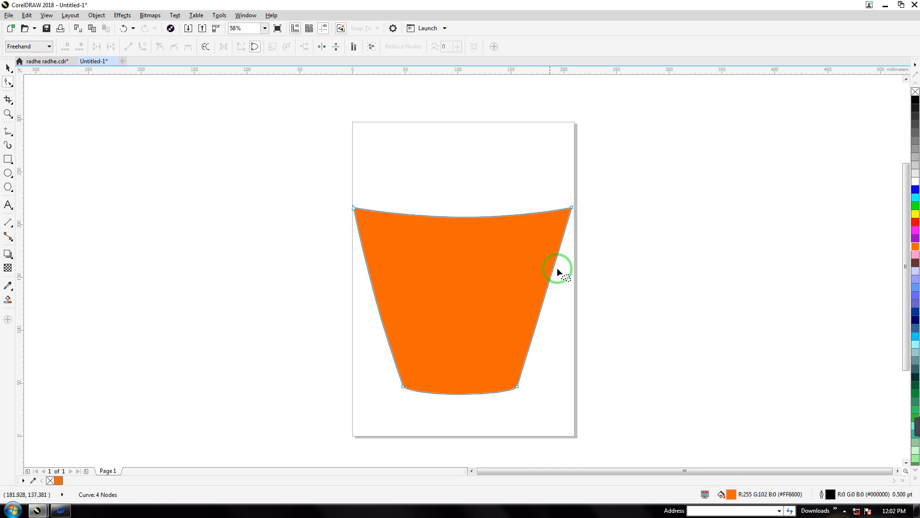
{"action": "left_click", "coordinate": [573, 209]}
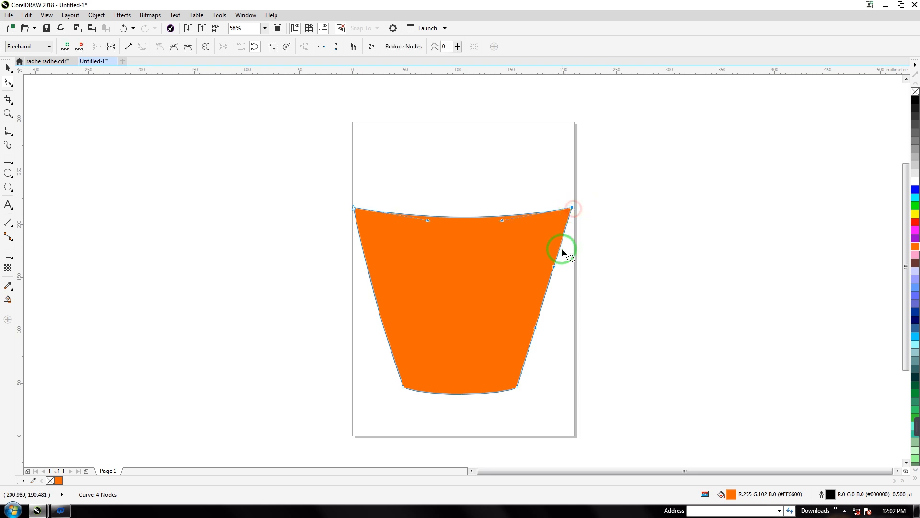
{"action": "left_click", "coordinate": [547, 297]}
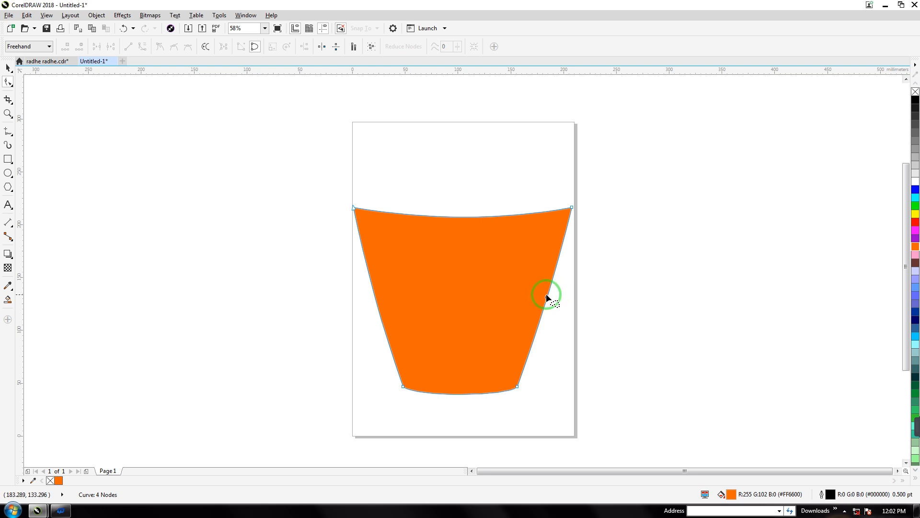
{"action": "left_click", "coordinate": [547, 297]}
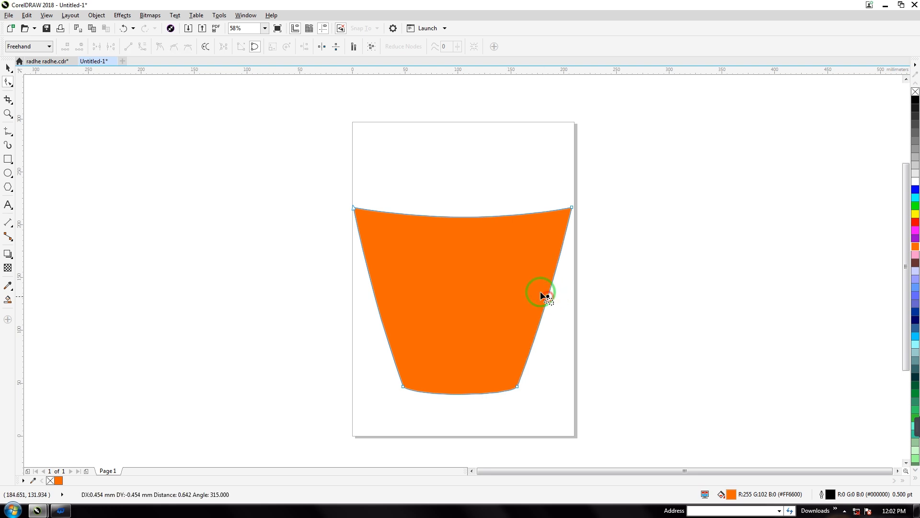
{"action": "left_click", "coordinate": [7, 68]}
{"action": "left_click", "coordinate": [187, 231]}
{"action": "left_click", "coordinate": [460, 325]}
{"action": "left_click", "coordinate": [328, 331]}
{"action": "left_click", "coordinate": [469, 314]}
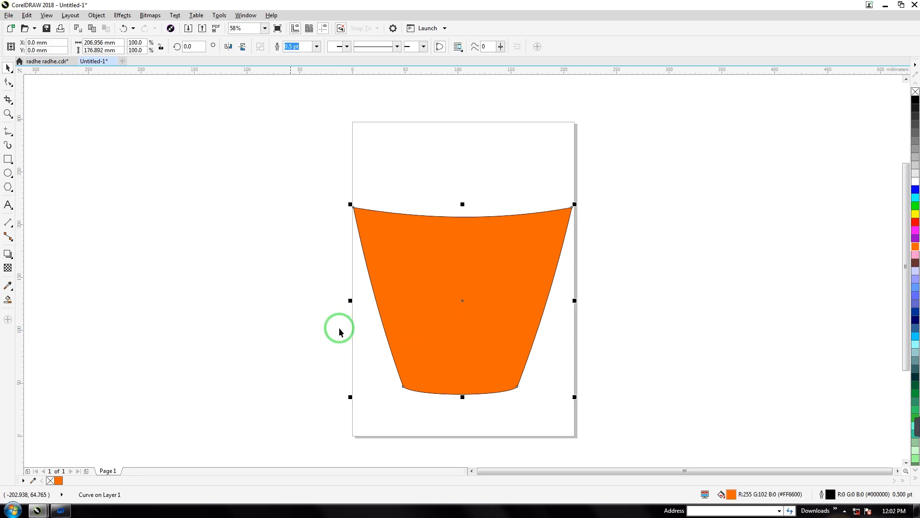
{"action": "left_click", "coordinate": [8, 174]}
{"action": "left_click_drag", "start_coordinate": [349, 185], "coordinate": [574, 225]}
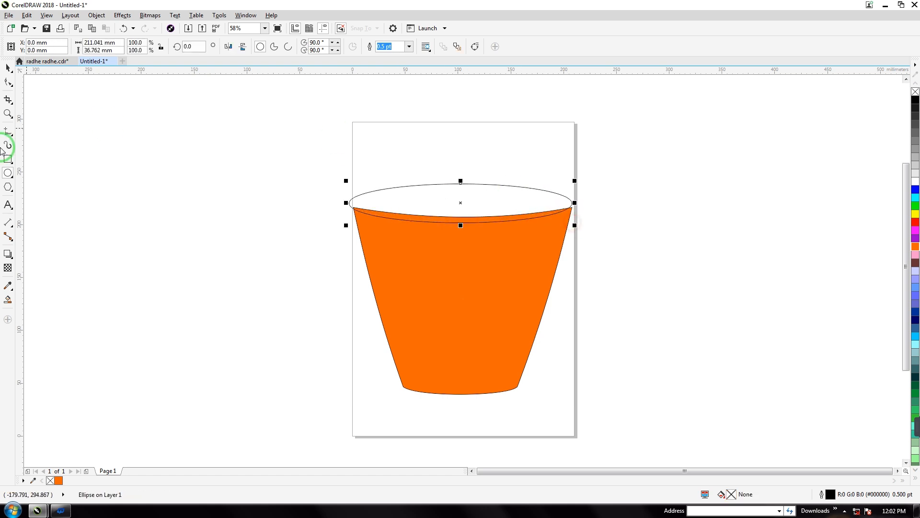
{"action": "left_click", "coordinate": [7, 67]}
{"action": "left_click_drag", "start_coordinate": [463, 202], "coordinate": [164, 200]}
Draw a rim ellipse of about 207 by 25 mm across the orange shape's top edge and fill it yellow.
{"action": "left_click", "coordinate": [7, 173]}
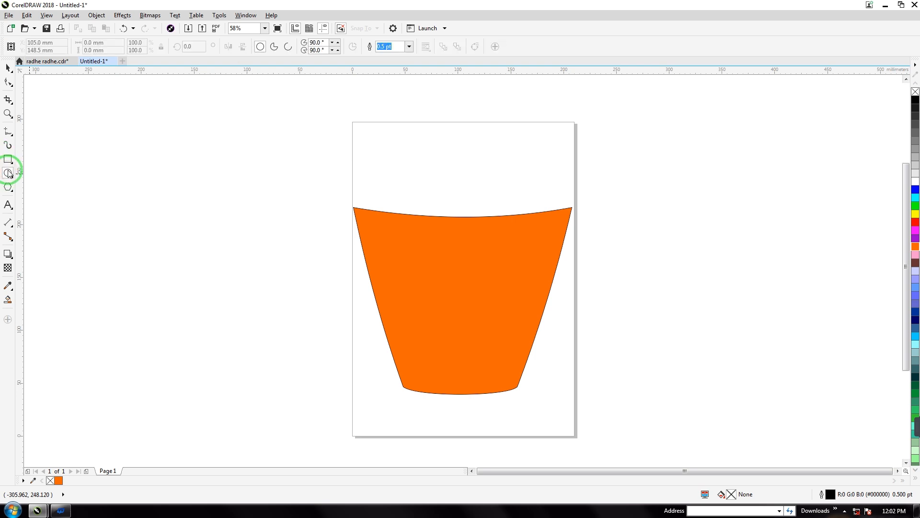
{"action": "left_click_drag", "start_coordinate": [375, 204], "coordinate": [573, 221]}
{"action": "left_click_drag", "start_coordinate": [354, 207], "coordinate": [350, 208]}
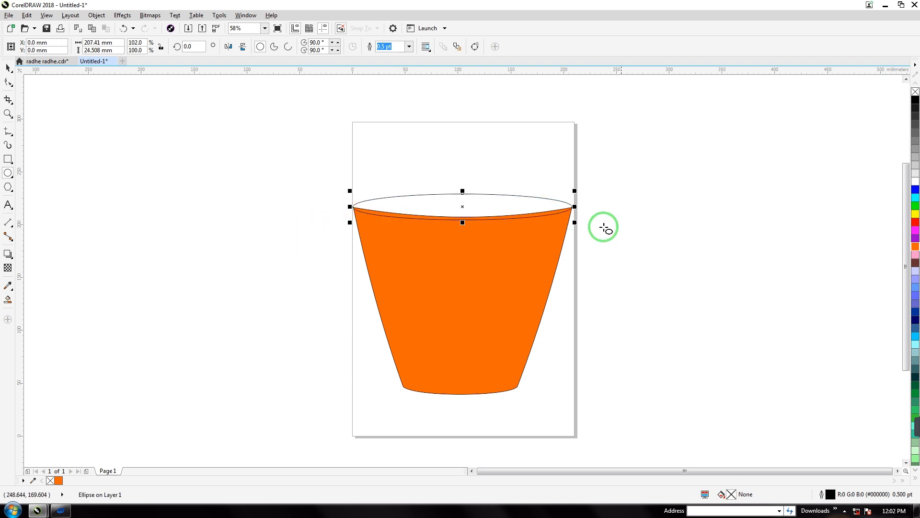
{"action": "left_click", "coordinate": [916, 215]}
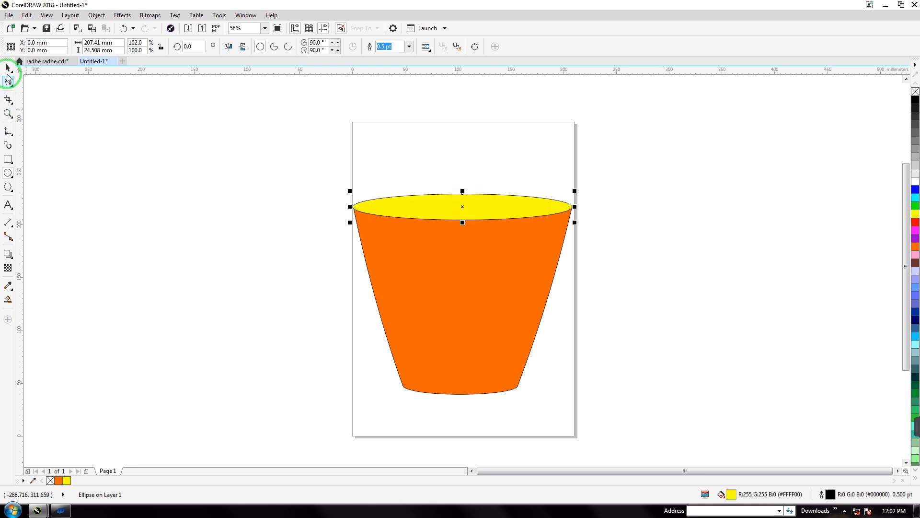
{"action": "left_click", "coordinate": [107, 145]}
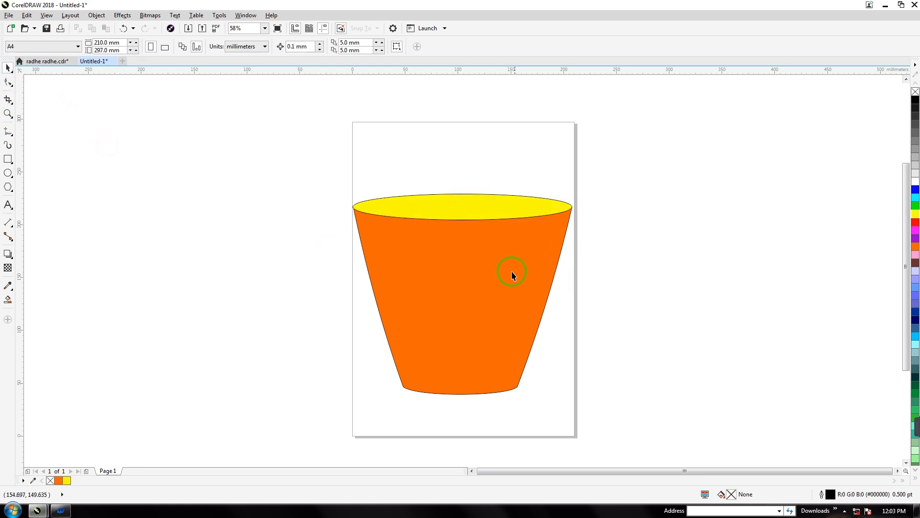
Apply a horizontal fountain fill to the bucket body, running from orange to a dark reddish-brown shade of orange.
{"action": "left_click", "coordinate": [479, 290]}
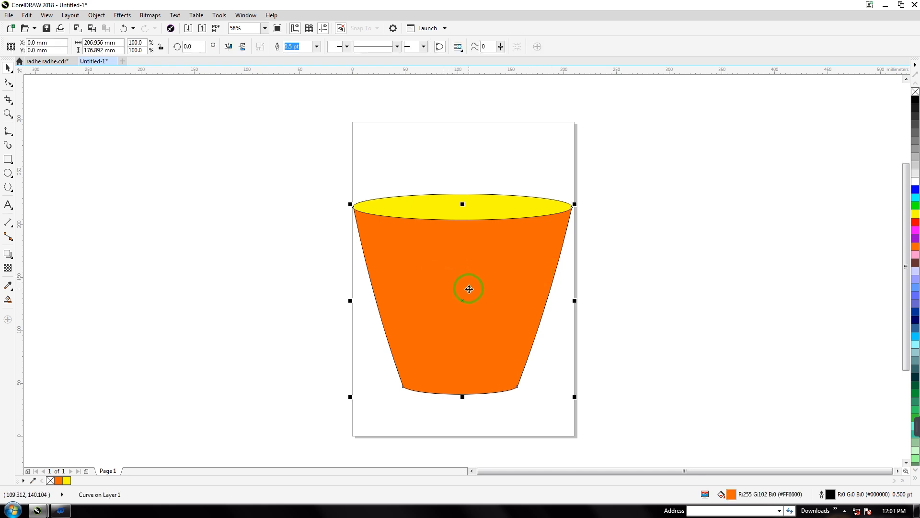
{"action": "key", "text": "g"}
{"action": "left_click_drag", "start_coordinate": [453, 293], "coordinate": [582, 291]}
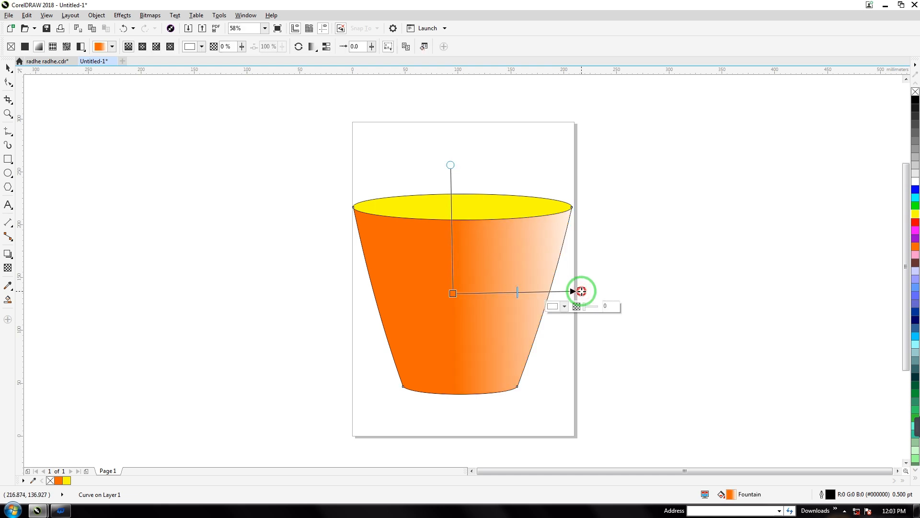
{"action": "left_click", "coordinate": [915, 248]}
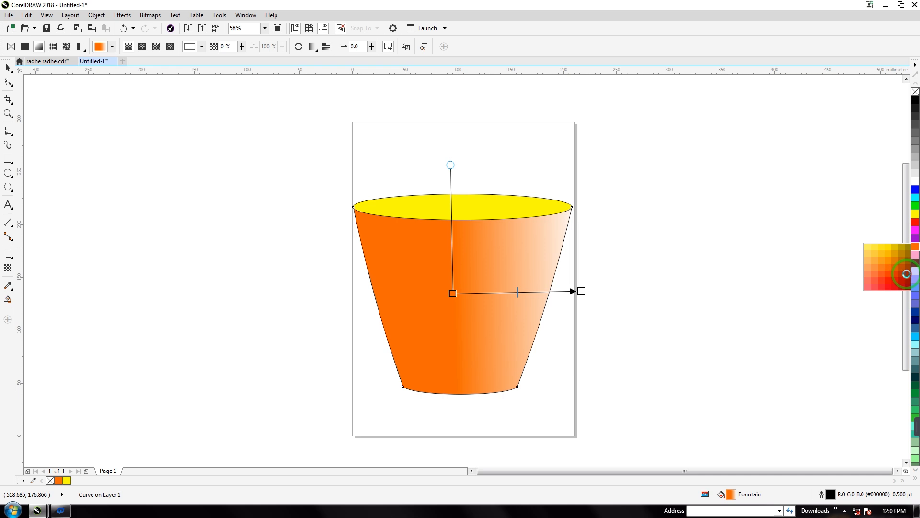
{"action": "left_click", "coordinate": [907, 274]}
Shift the body's gradient so it starts outside the left side and ends just inside the right side.
{"action": "left_click_drag", "start_coordinate": [451, 293], "coordinate": [411, 298]}
{"action": "left_click_drag", "start_coordinate": [558, 293], "coordinate": [505, 292]}
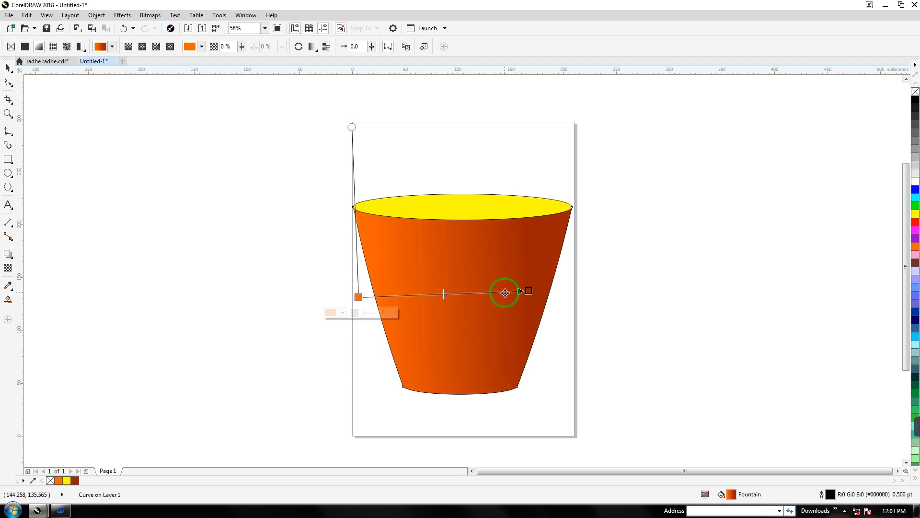
{"action": "left_click_drag", "start_coordinate": [358, 297], "coordinate": [338, 298]}
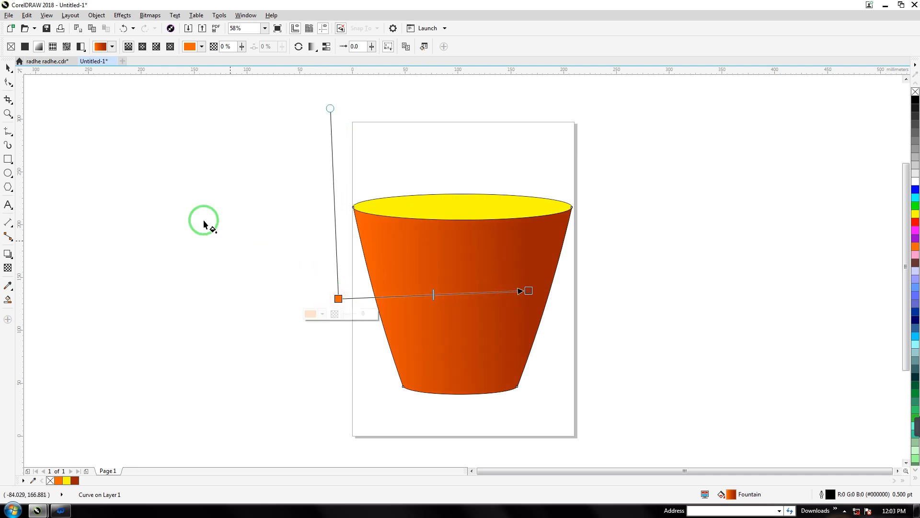
{"action": "left_click", "coordinate": [8, 67]}
{"action": "left_click", "coordinate": [137, 202]}
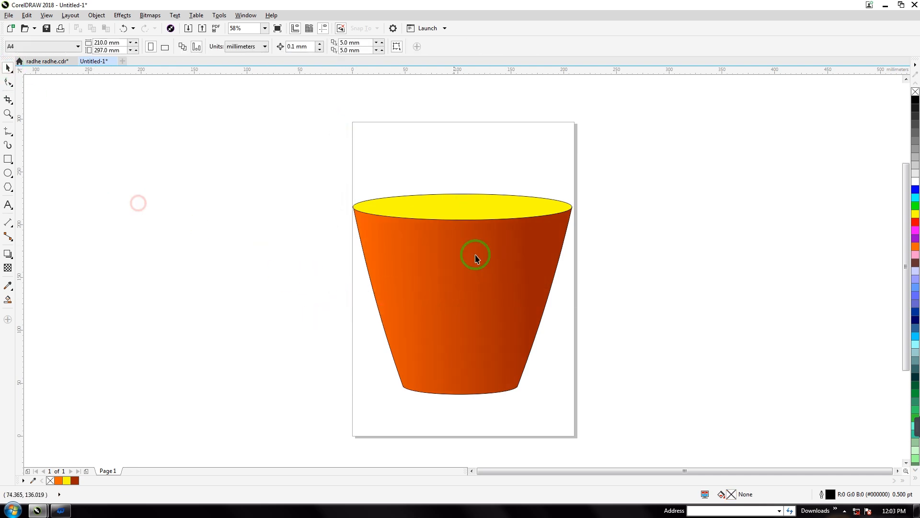
Give the rim ellipse a vertical fountain fill from yellow to black, starting above the ellipse and ending just below it.
{"action": "left_click", "coordinate": [474, 214]}
{"action": "key", "text": "g"}
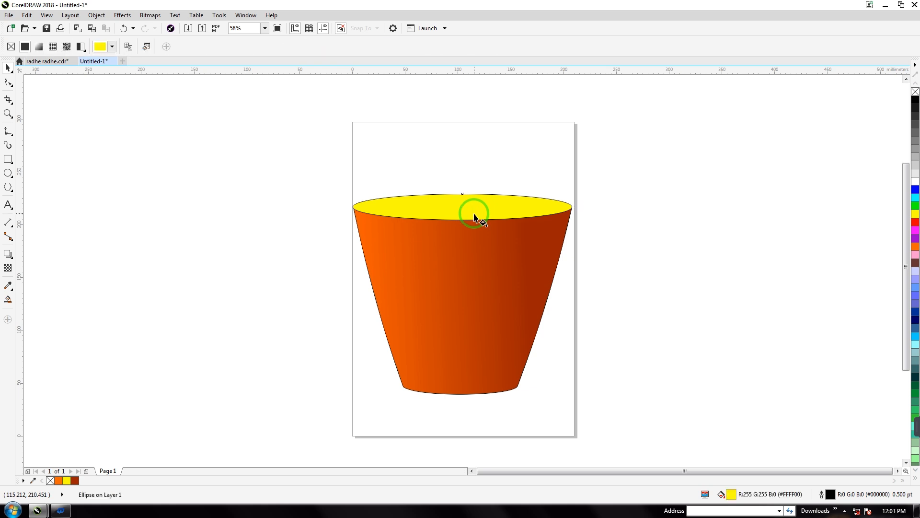
{"action": "left_click_drag", "start_coordinate": [463, 199], "coordinate": [465, 235]}
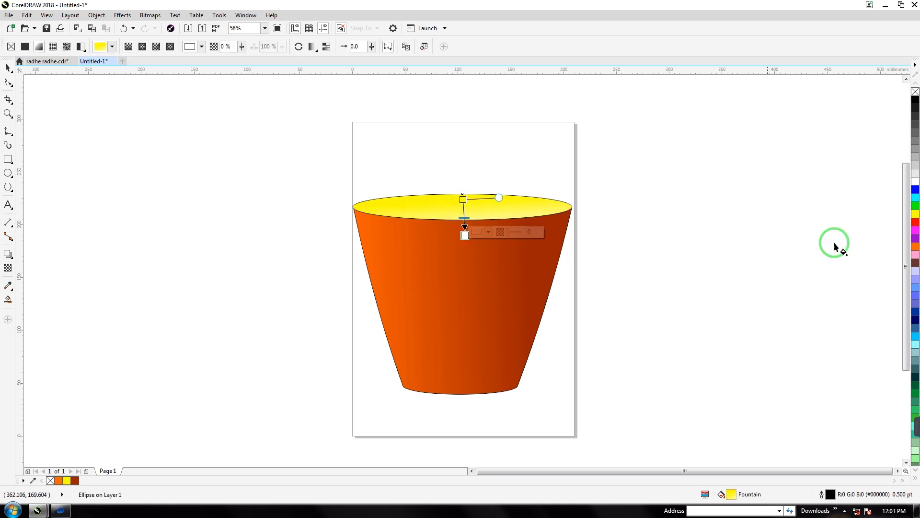
{"action": "left_click", "coordinate": [914, 247]}
{"action": "left_click", "coordinate": [915, 99]}
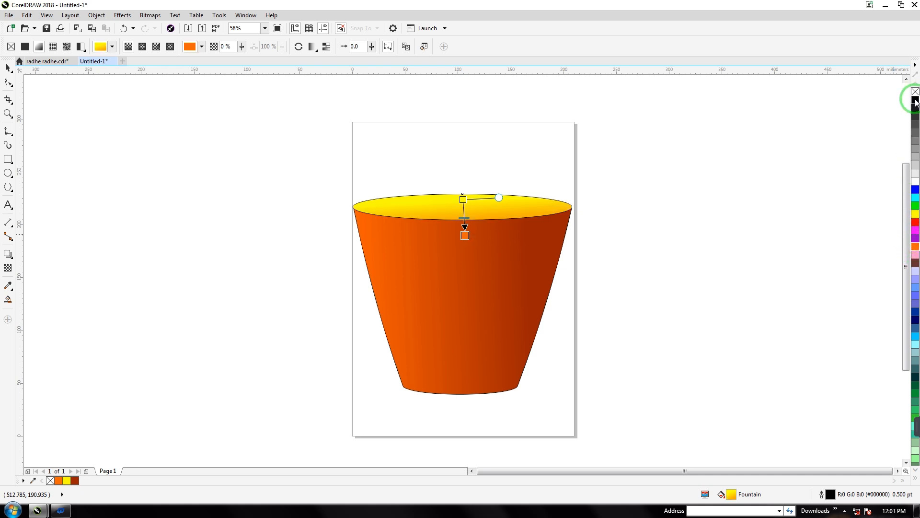
{"action": "left_click_drag", "start_coordinate": [462, 200], "coordinate": [458, 174]}
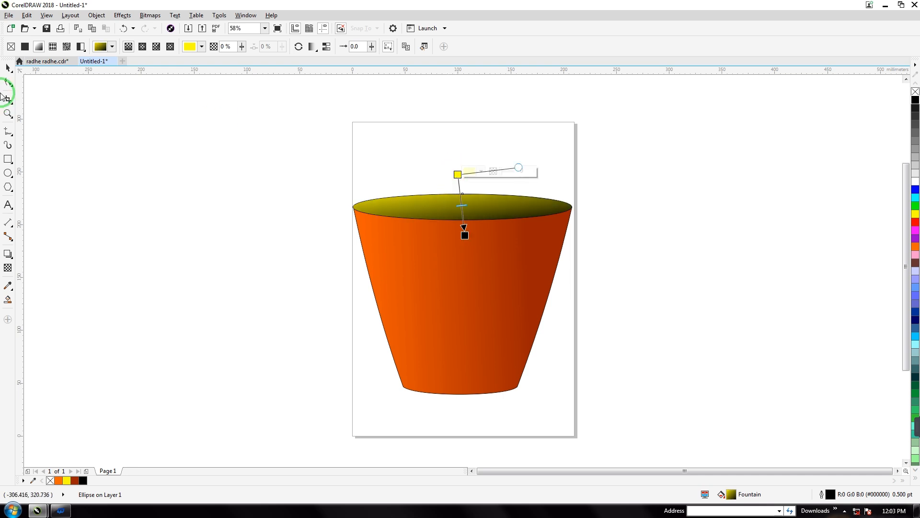
{"action": "left_click", "coordinate": [8, 67]}
{"action": "left_click_drag", "start_coordinate": [146, 203], "coordinate": [193, 250]}
Place a copy of the gradient-filled rim ellipse on the empty area left of the page.
{"action": "left_click", "coordinate": [468, 209]}
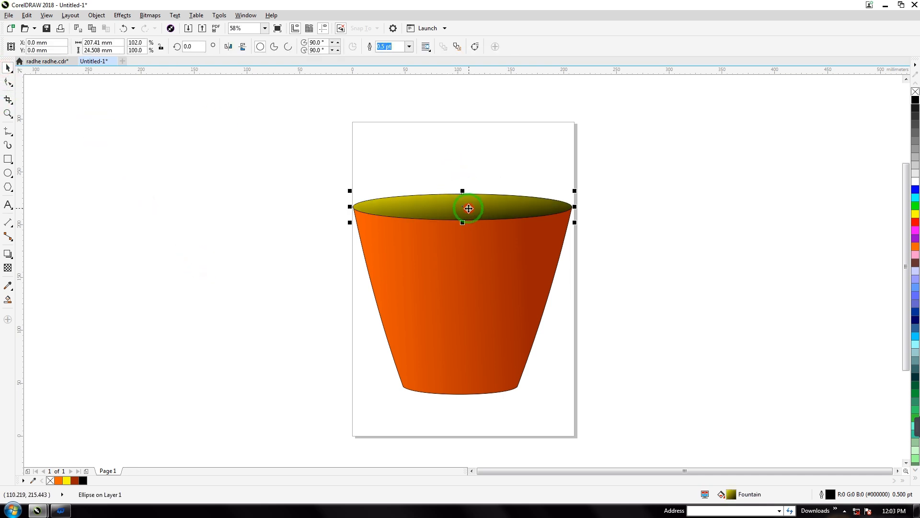
{"action": "left_click_drag", "start_coordinate": [469, 209], "coordinate": [240, 341]}
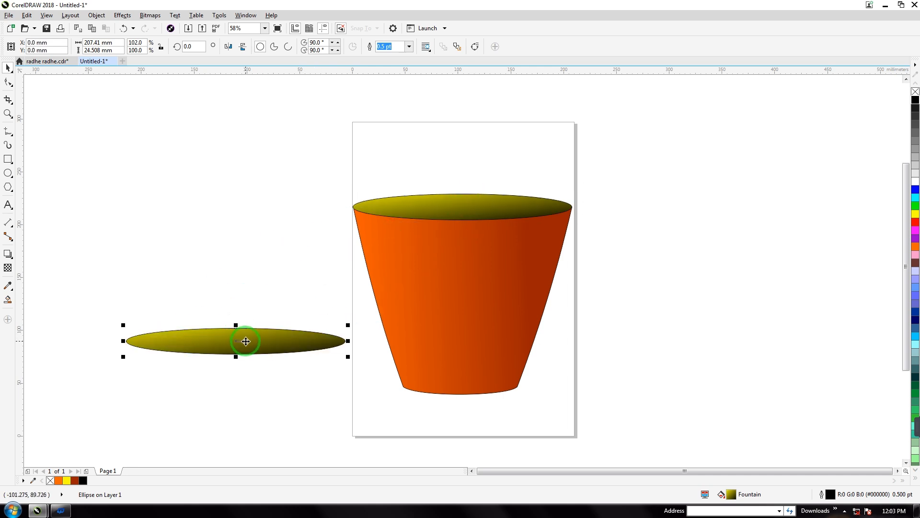
Place a slightly smaller copy of the rim ellipse inside the ellipse left of the page and centre both on each other.
{"action": "key", "text": "ctrl+r"}
{"action": "left_click_drag", "start_coordinate": [47, 462], "coordinate": [272, 328]}
{"action": "left_click_drag", "start_coordinate": [346, 357], "coordinate": [343, 354]}
{"action": "left_click_drag", "start_coordinate": [231, 355], "coordinate": [232, 351]}
{"action": "left_click_drag", "start_coordinate": [108, 301], "coordinate": [363, 384]}
{"action": "key", "text": "e"}
{"action": "key", "text": "c"}
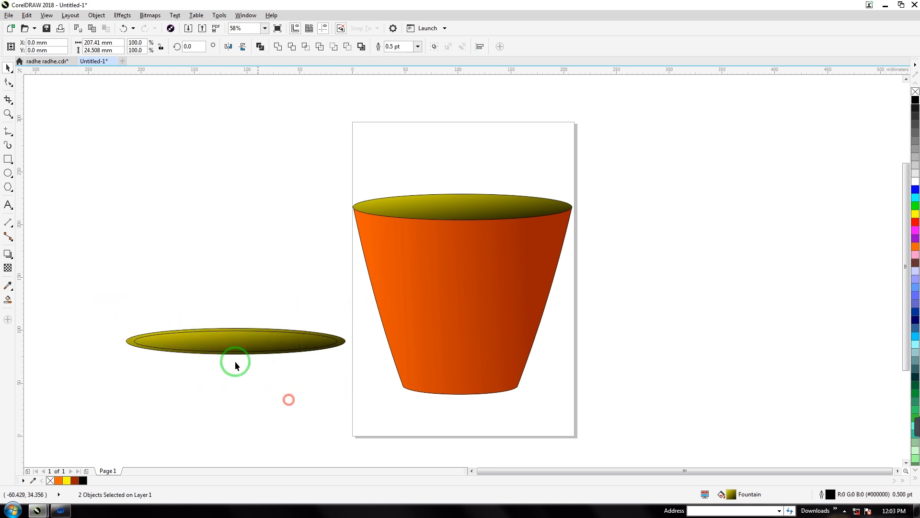
{"action": "left_click", "coordinate": [324, 370]}
{"action": "scroll", "coordinate": [260, 358], "scroll_direction": "up", "scroll_amount": 3}
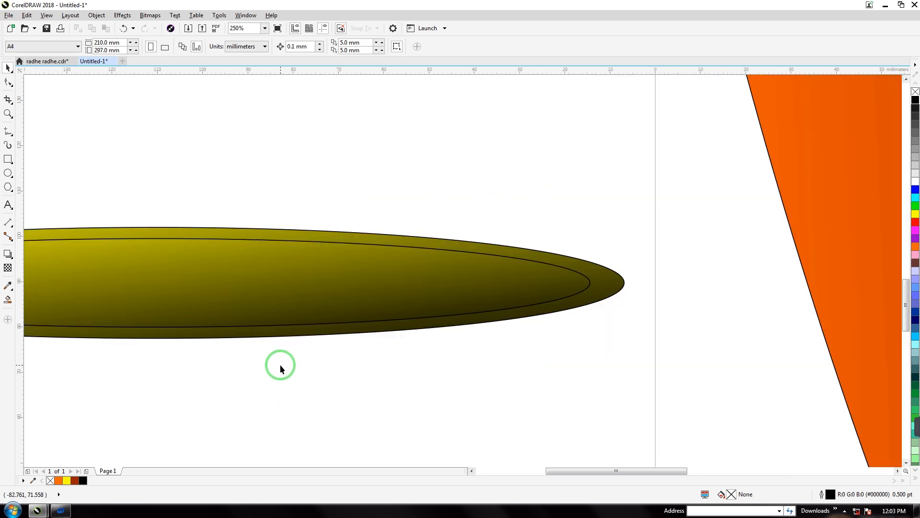
{"action": "scroll", "coordinate": [280, 365], "scroll_direction": "down", "scroll_amount": 2}
{"action": "left_click_drag", "start_coordinate": [529, 472], "coordinate": [505, 471]}
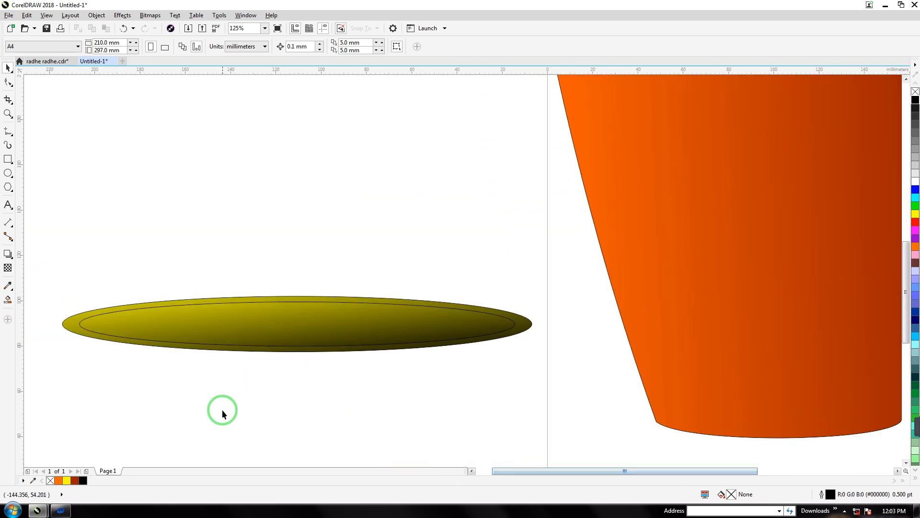
Widen the inner ellipse slightly, trim it out of the outer ellipse and delete it to leave a thin ring.
{"action": "left_click", "coordinate": [220, 329]}
{"action": "left_click_drag", "start_coordinate": [519, 324], "coordinate": [524, 325]}
{"action": "left_click_drag", "start_coordinate": [47, 289], "coordinate": [558, 365]}
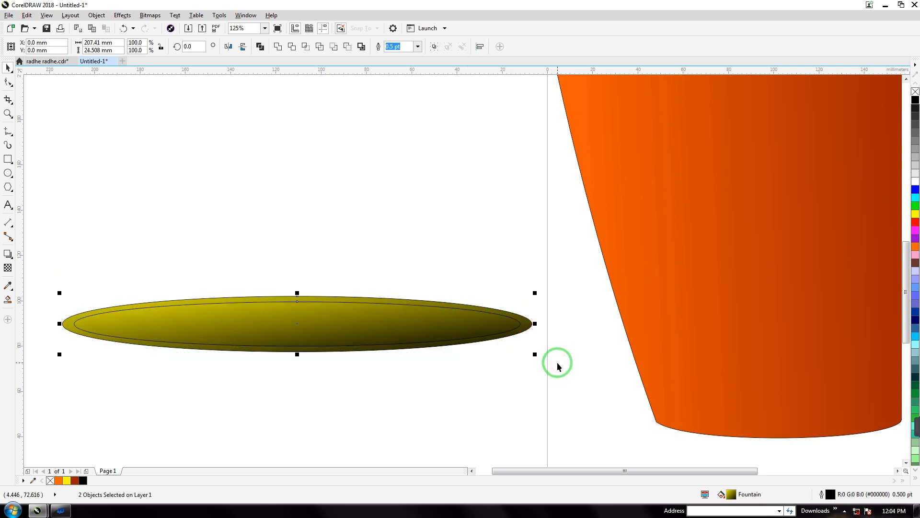
{"action": "left_click", "coordinate": [291, 46]}
{"action": "left_click", "coordinate": [289, 240]}
{"action": "left_click", "coordinate": [298, 328]}
{"action": "key", "text": "Delete"}
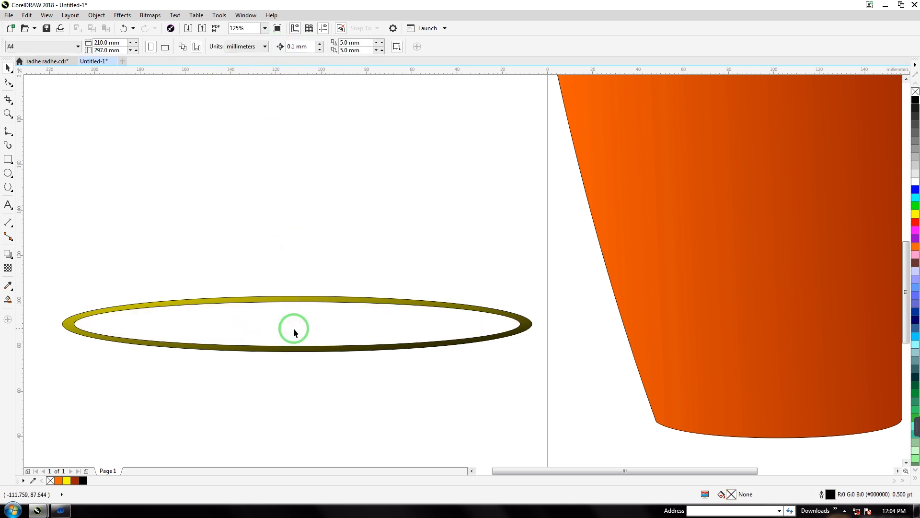
Duplicate the ring, enlarge the copy to about 209.9 × 28.6 mm, and centre it on the original ring.
{"action": "left_click", "coordinate": [307, 302]}
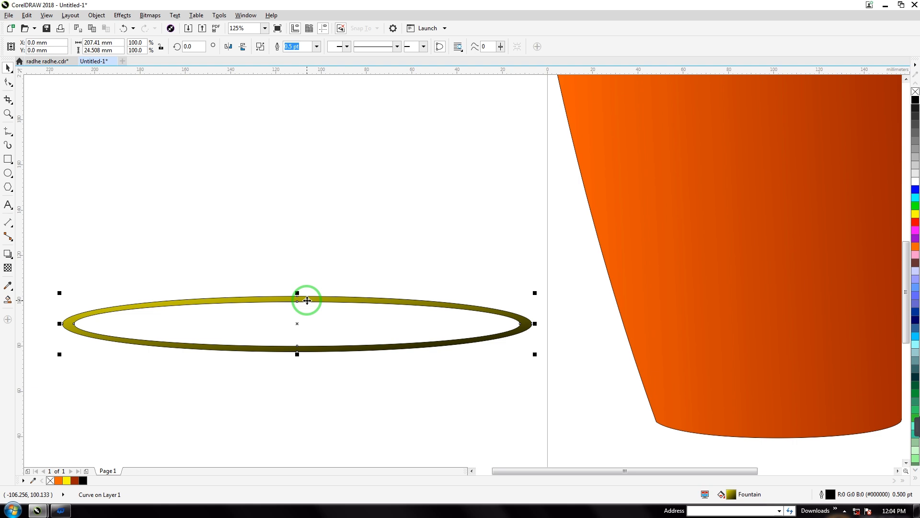
{"action": "key", "text": "ctrl+d"}
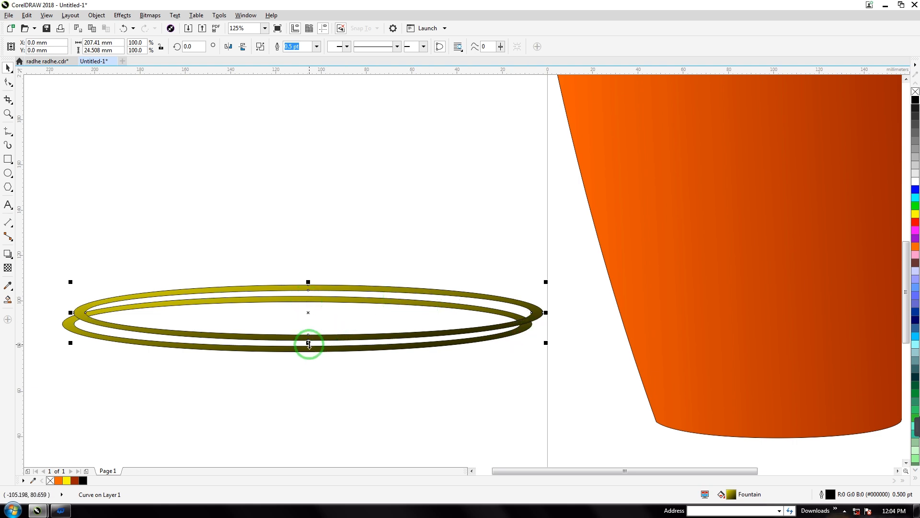
{"action": "left_click_drag", "start_coordinate": [309, 344], "coordinate": [308, 348]}
{"action": "left_click_drag", "start_coordinate": [547, 313], "coordinate": [548, 312]}
{"action": "left_click_drag", "start_coordinate": [33, 266], "coordinate": [557, 373]}
{"action": "key", "text": "e"}
{"action": "key", "text": "c"}
{"action": "left_click", "coordinate": [415, 428]}
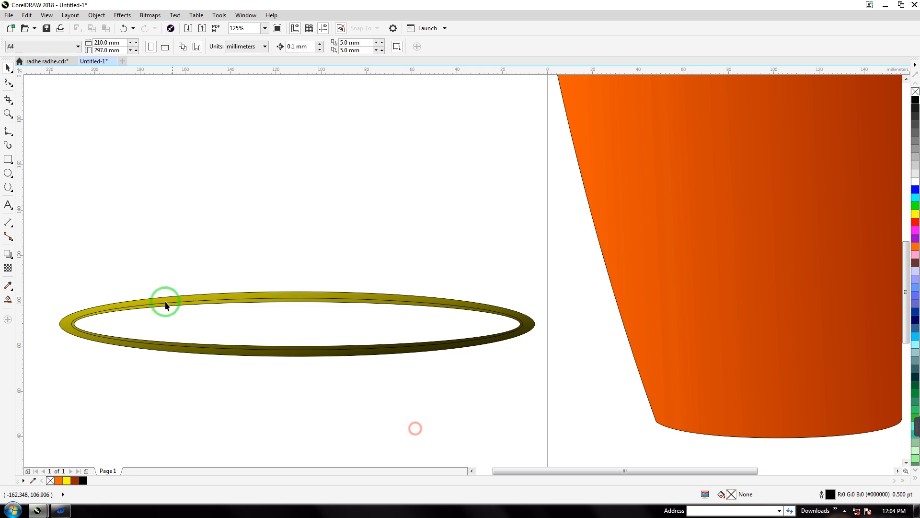
Scale the inner ring down proportionally from its centre to about 203.8 × 24.1 mm.
{"action": "left_click", "coordinate": [64, 320]}
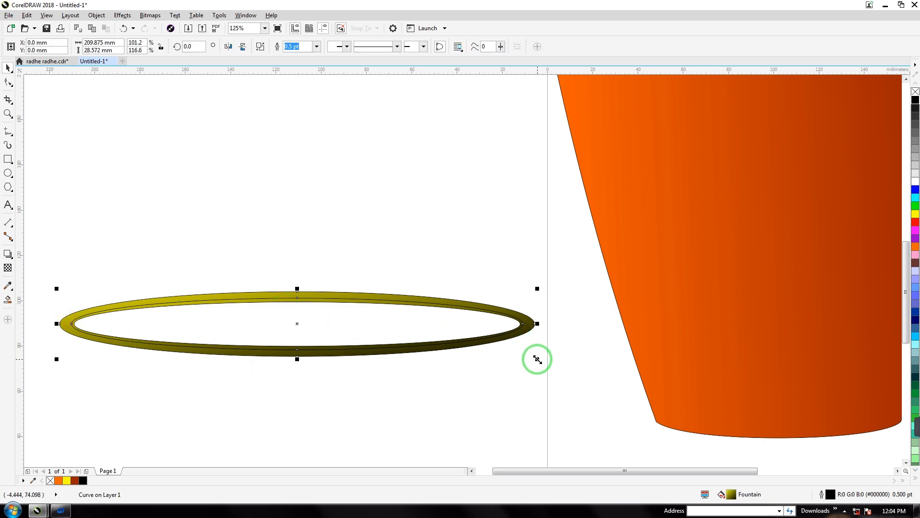
{"action": "left_click", "coordinate": [308, 361]}
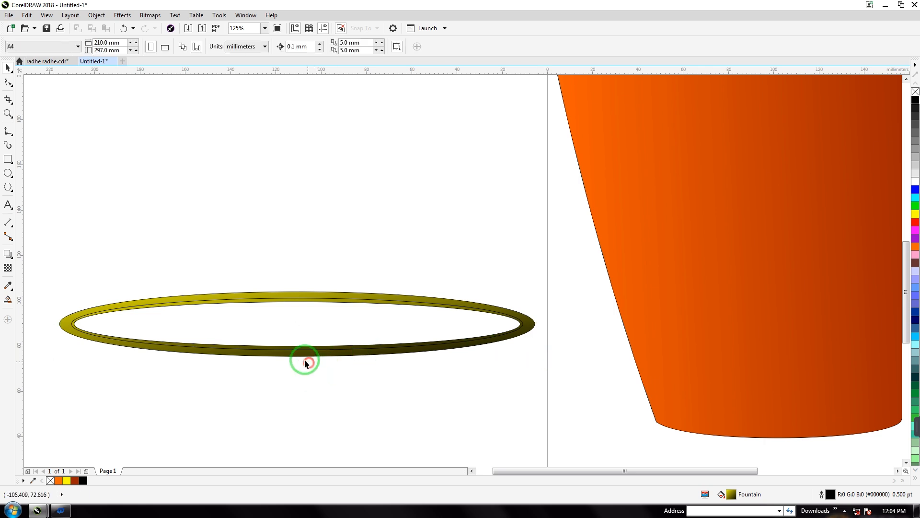
{"action": "left_click", "coordinate": [304, 349]}
{"action": "left_click", "coordinate": [303, 344]}
{"action": "left_click", "coordinate": [314, 348]}
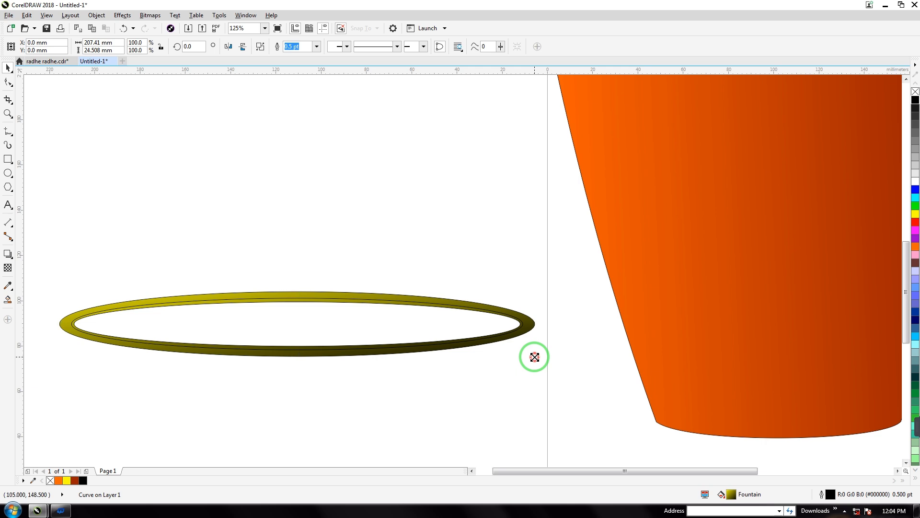
{"action": "left_click_drag", "start_coordinate": [534, 356], "coordinate": [531, 369]}
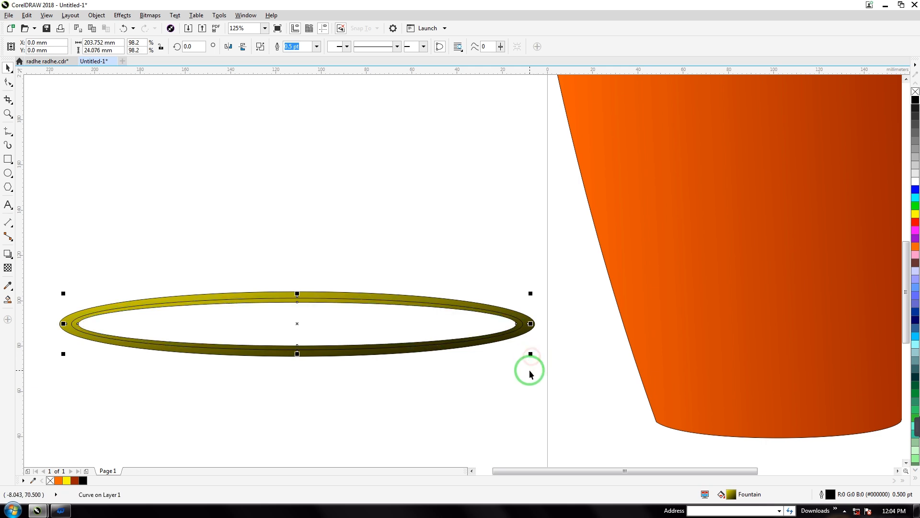
Fill the inner ring with dark brown (#663333) and the outer ring with orange (#FF6600).
{"action": "left_click", "coordinate": [272, 312]}
{"action": "left_click", "coordinate": [322, 306]}
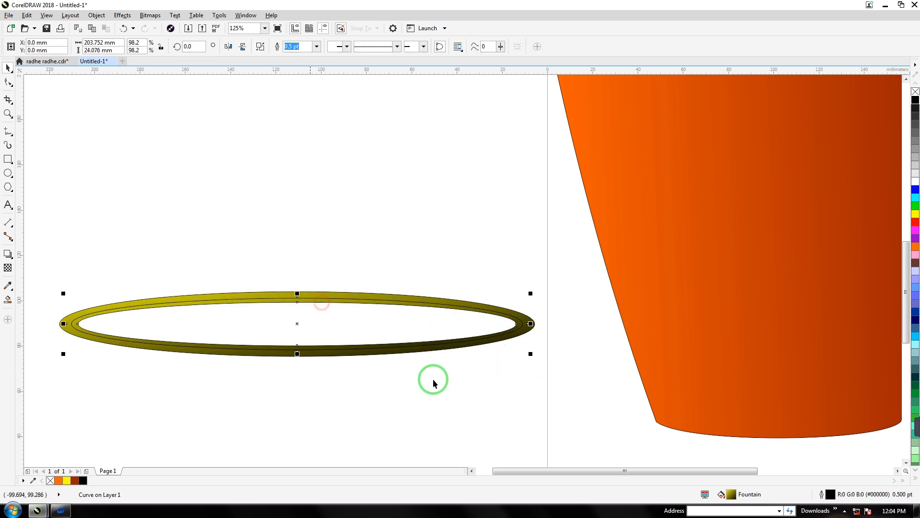
{"action": "left_click", "coordinate": [915, 261]}
{"action": "left_click", "coordinate": [520, 378]}
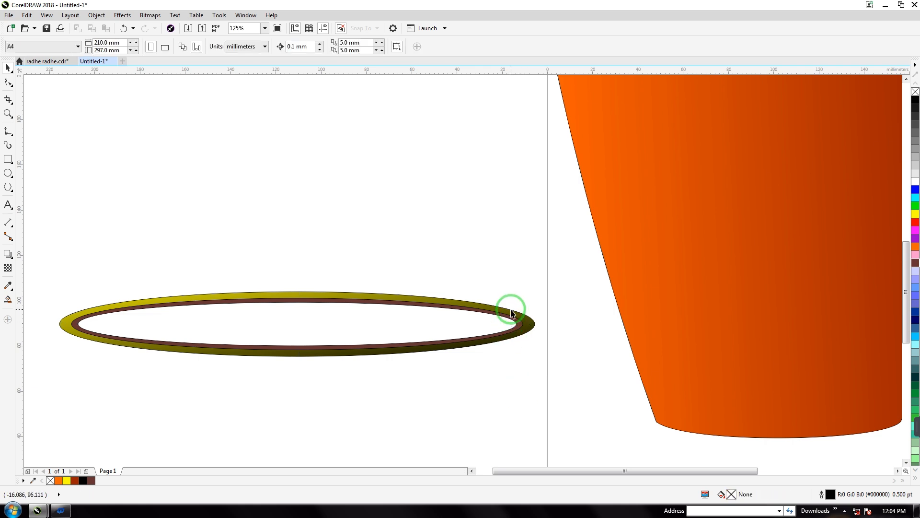
{"action": "left_click", "coordinate": [511, 309]}
{"action": "left_click", "coordinate": [914, 246]}
{"action": "left_click", "coordinate": [441, 381]}
Give the inner ring a diagonal fountain fill from dark brown to red, starting above the ring and ending below it.
{"action": "left_click", "coordinate": [453, 341]}
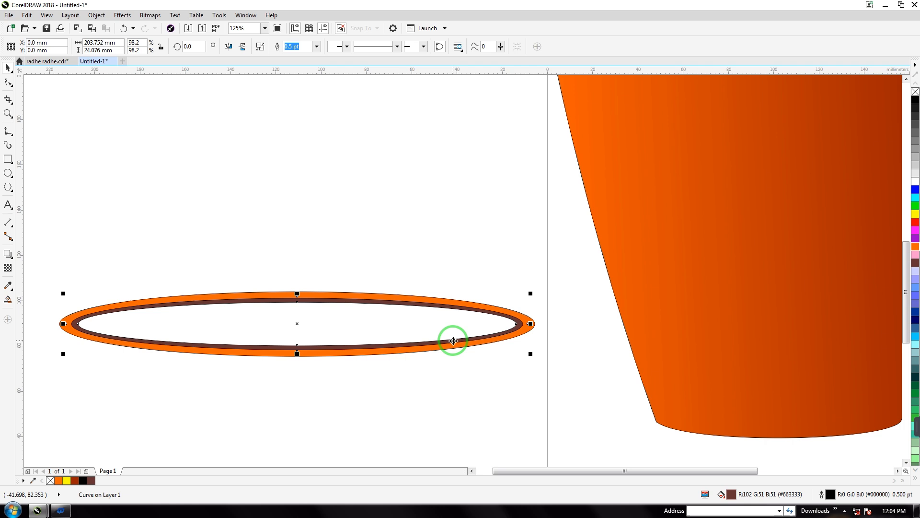
{"action": "key", "text": "g"}
{"action": "left_click_drag", "start_coordinate": [240, 300], "coordinate": [438, 408]}
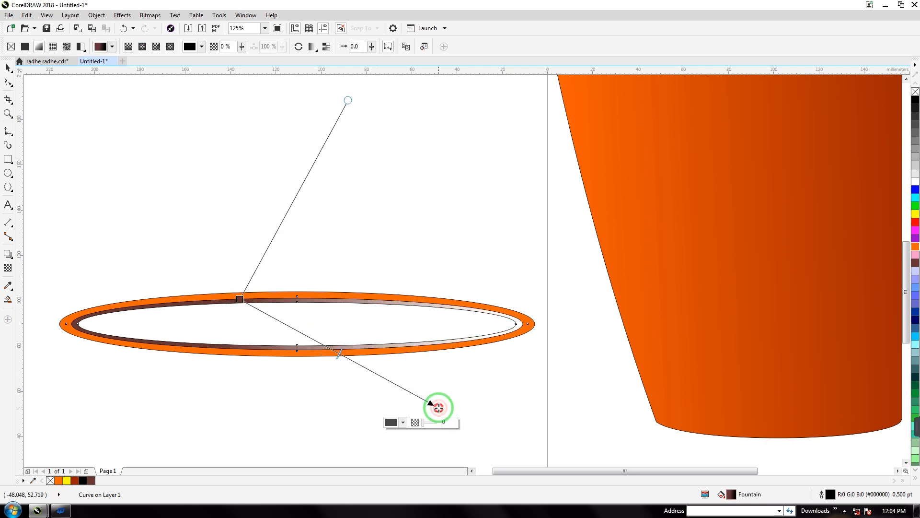
{"action": "left_click", "coordinate": [916, 221]}
{"action": "left_click_drag", "start_coordinate": [239, 300], "coordinate": [218, 257]}
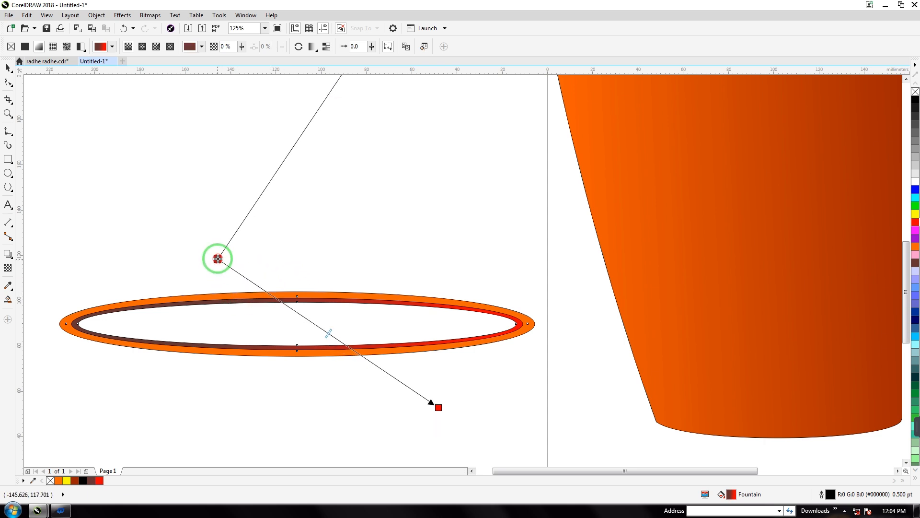
Give the outer ring a fountain fill running from orange on its right side to dark brown on its left.
{"action": "left_click", "coordinate": [223, 298]}
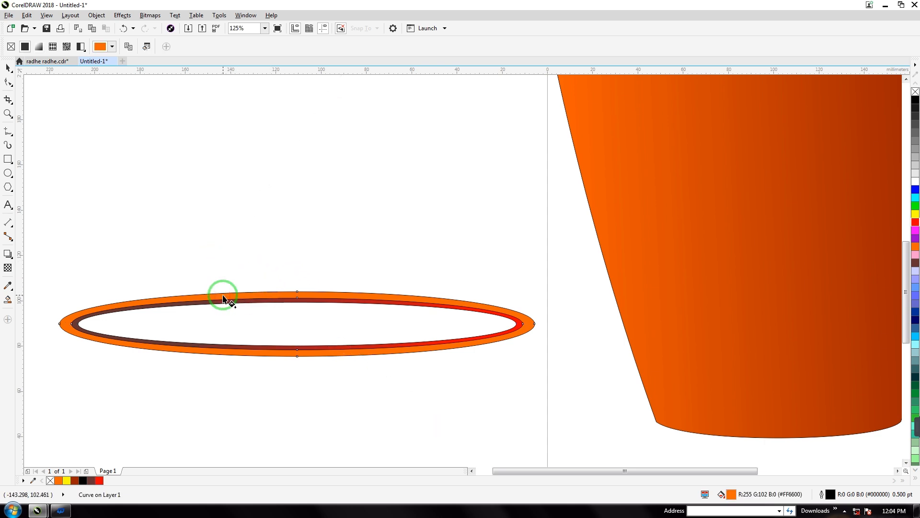
{"action": "left_click_drag", "start_coordinate": [449, 298], "coordinate": [164, 386]}
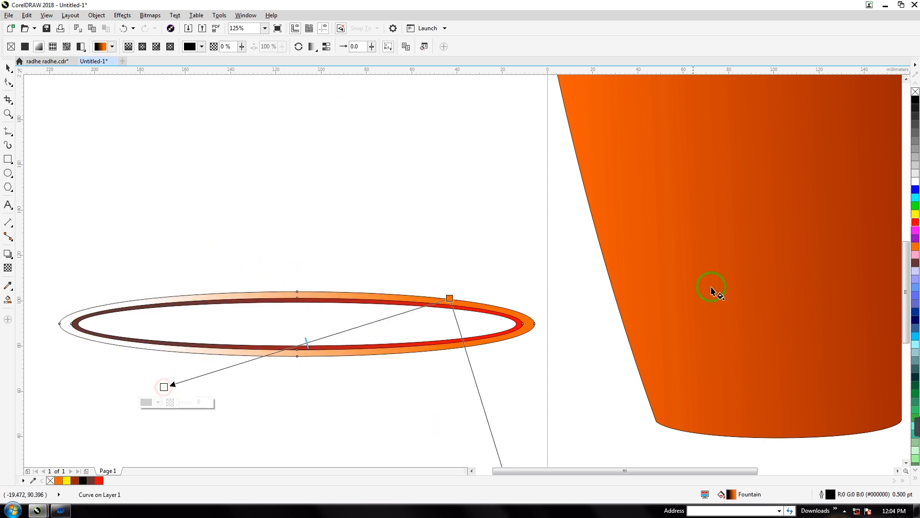
{"action": "left_click", "coordinate": [915, 215]}
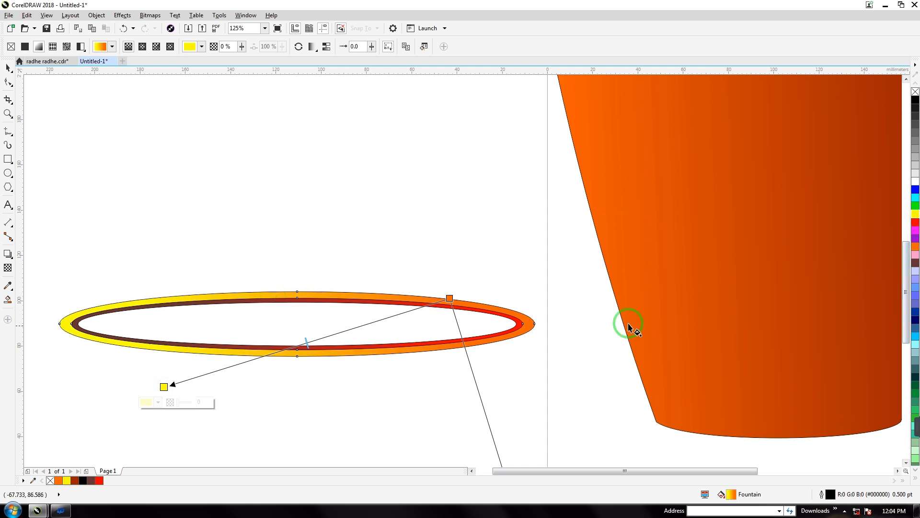
{"action": "left_click", "coordinate": [915, 263]}
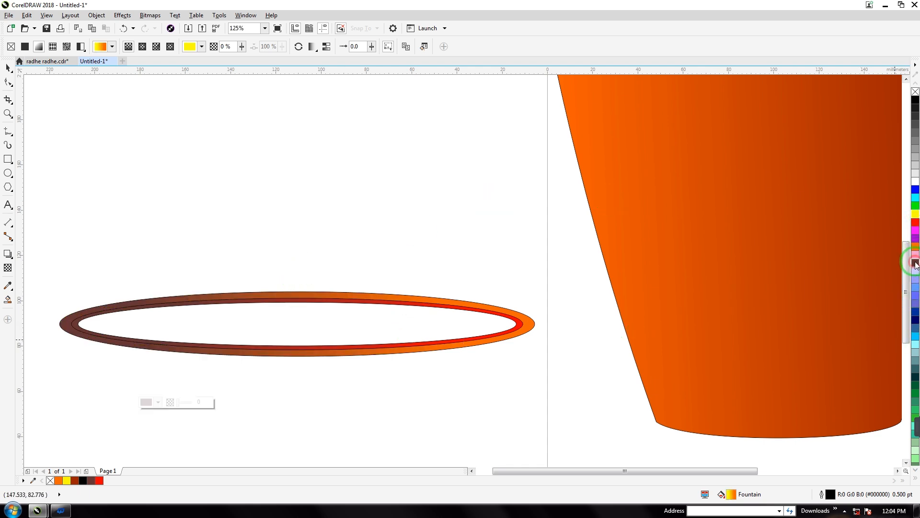
Select both rings and set their outline width to None.
{"action": "left_click", "coordinate": [8, 68]}
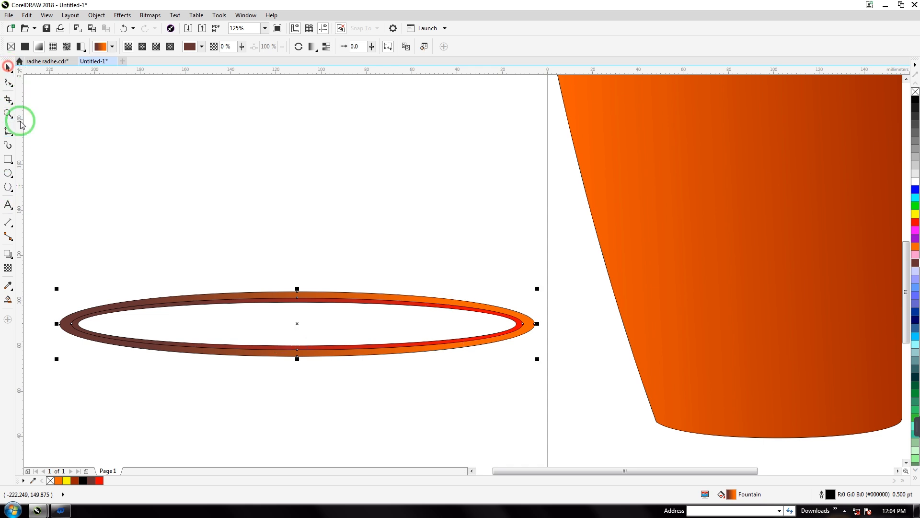
{"action": "left_click_drag", "start_coordinate": [554, 382], "coordinate": [554, 381]}
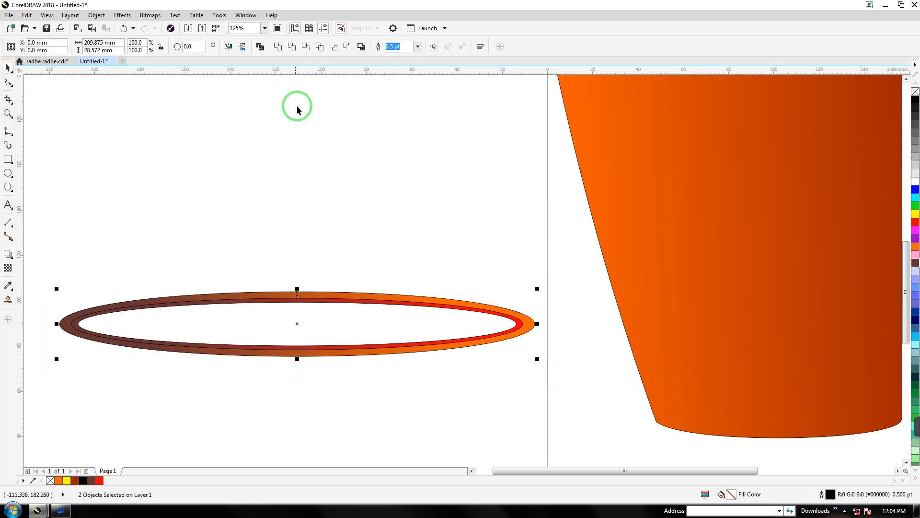
{"action": "left_click", "coordinate": [418, 46]}
{"action": "left_click", "coordinate": [402, 57]}
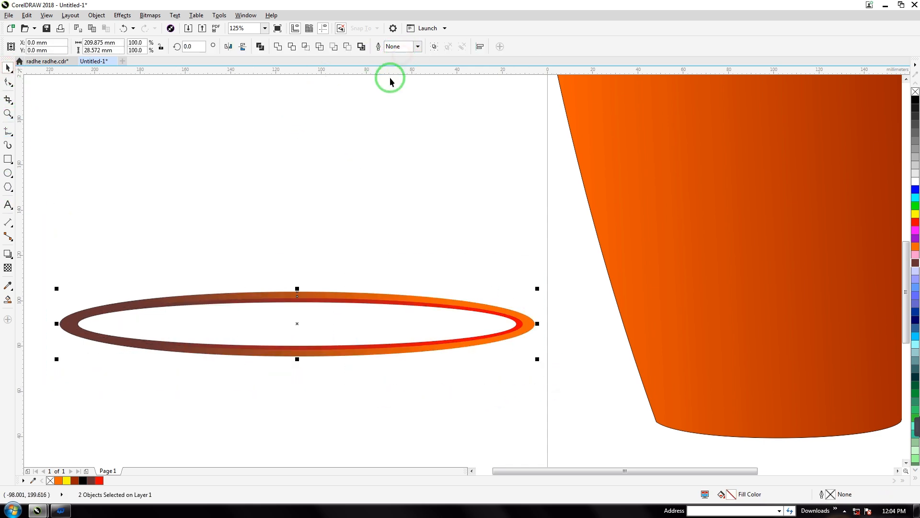
{"action": "scroll", "coordinate": [368, 178], "scroll_direction": "down", "scroll_amount": 4}
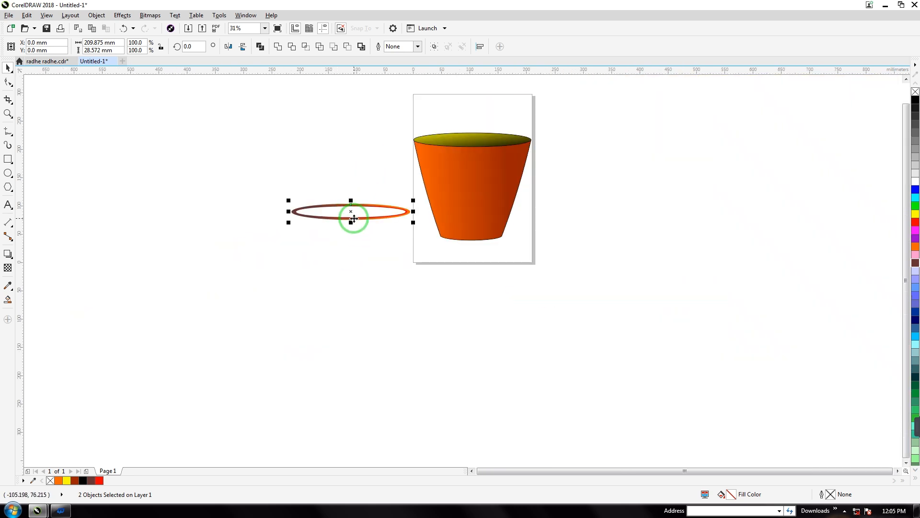
Group the two rings and place the group over the elliptical rim of the bucket.
{"action": "key", "text": "ctrl+g"}
{"action": "left_click_drag", "start_coordinate": [353, 208], "coordinate": [473, 134]}
{"action": "left_click", "coordinate": [608, 193]}
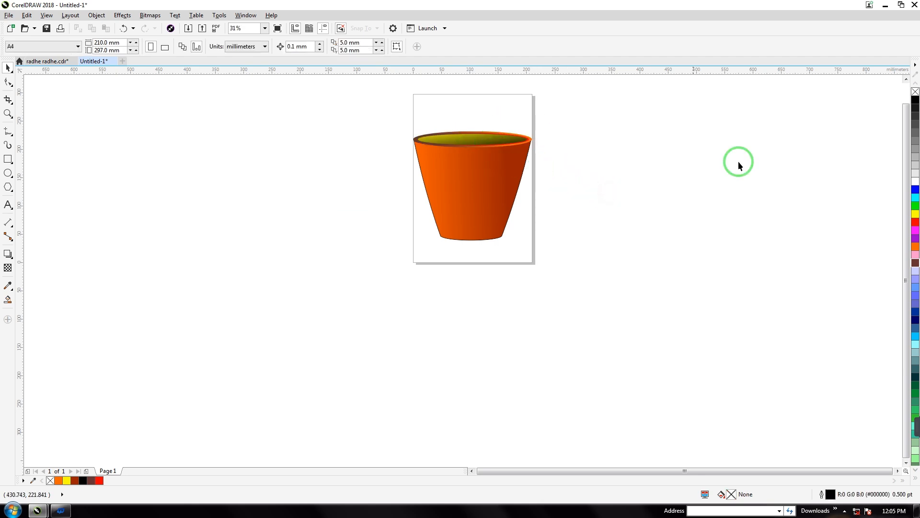
Shift the yellow-to-black gradient of the bucket's inner ellipse slightly up and to the left.
{"action": "left_click_drag", "start_coordinate": [908, 106], "coordinate": [899, 94]}
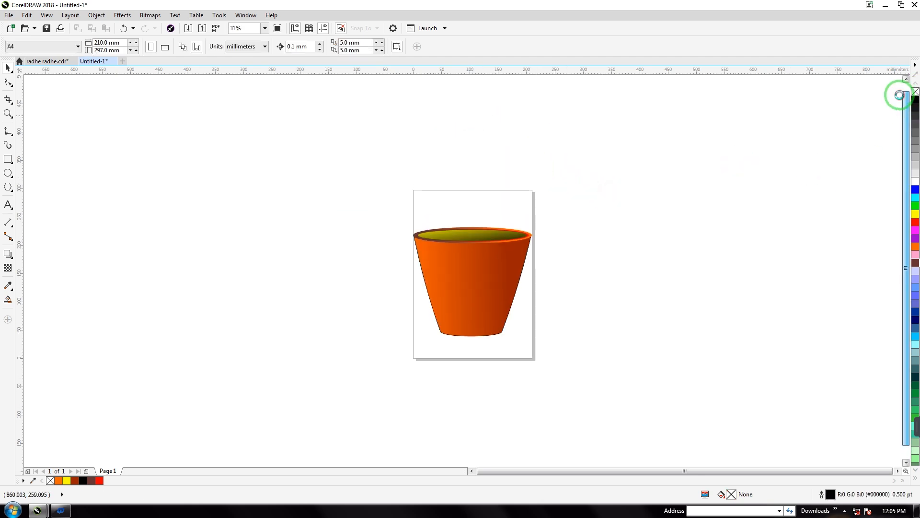
{"action": "scroll", "coordinate": [572, 208], "scroll_direction": "up", "scroll_amount": 1}
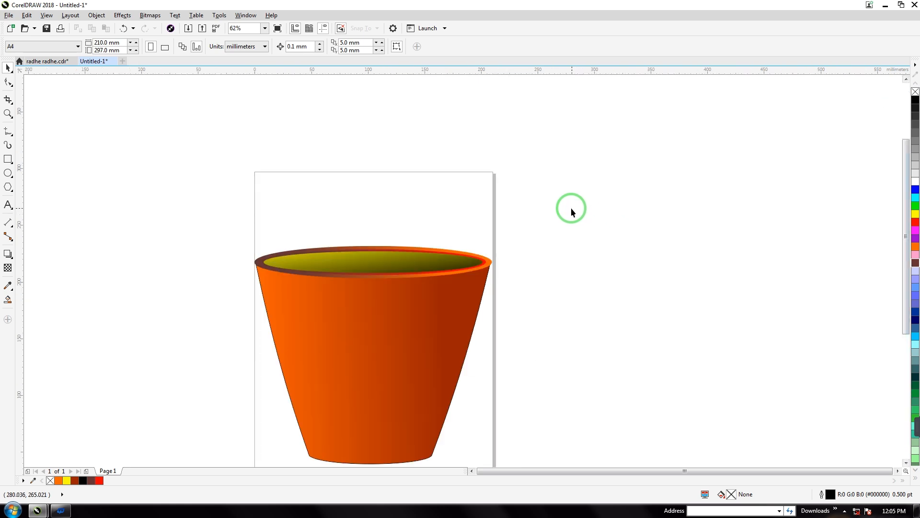
{"action": "left_click", "coordinate": [296, 256]}
{"action": "left_click", "coordinate": [617, 357]}
{"action": "left_click", "coordinate": [391, 262]}
{"action": "key", "text": "g"}
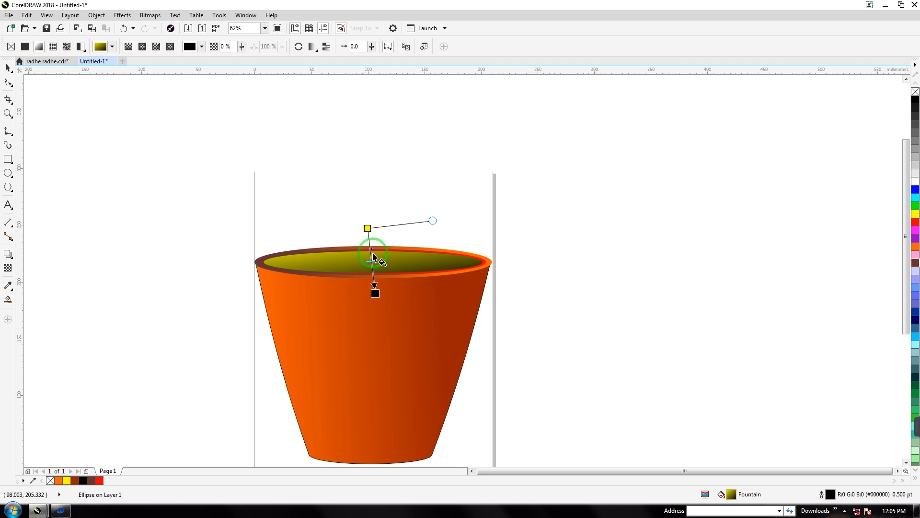
{"action": "left_click_drag", "start_coordinate": [373, 265], "coordinate": [358, 258]}
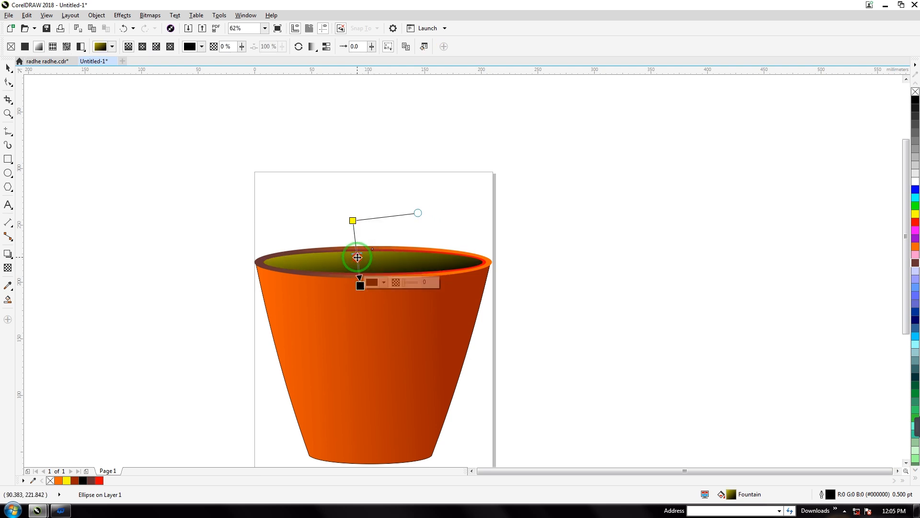
{"action": "left_click", "coordinate": [8, 68]}
{"action": "left_click", "coordinate": [90, 171]}
Narrow the ring group from its right side to about 207.1 mm so it meets the bucket's right edge.
{"action": "scroll", "coordinate": [481, 268], "scroll_direction": "up", "scroll_amount": 5}
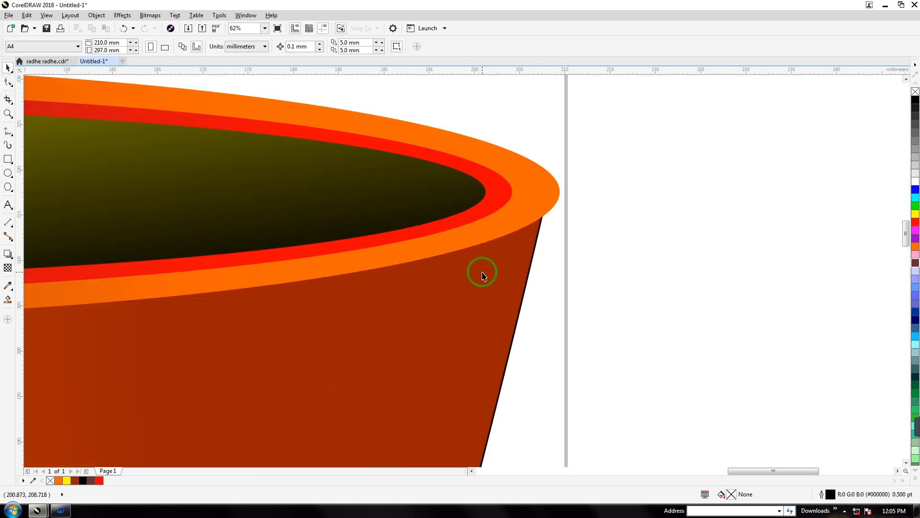
{"action": "left_click", "coordinate": [536, 211]}
{"action": "left_click_drag", "start_coordinate": [565, 191], "coordinate": [521, 200]}
{"action": "left_click", "coordinate": [576, 199]}
{"action": "left_click_drag", "start_coordinate": [741, 474], "coordinate": [591, 438]}
Narrow the gradient ellipse from its left side so it stays hidden behind the ring at the bucket's left edge.
{"action": "left_click", "coordinate": [78, 293]}
{"action": "left_click", "coordinate": [106, 208]}
{"action": "left_click", "coordinate": [239, 205], "text": "ctrl"}
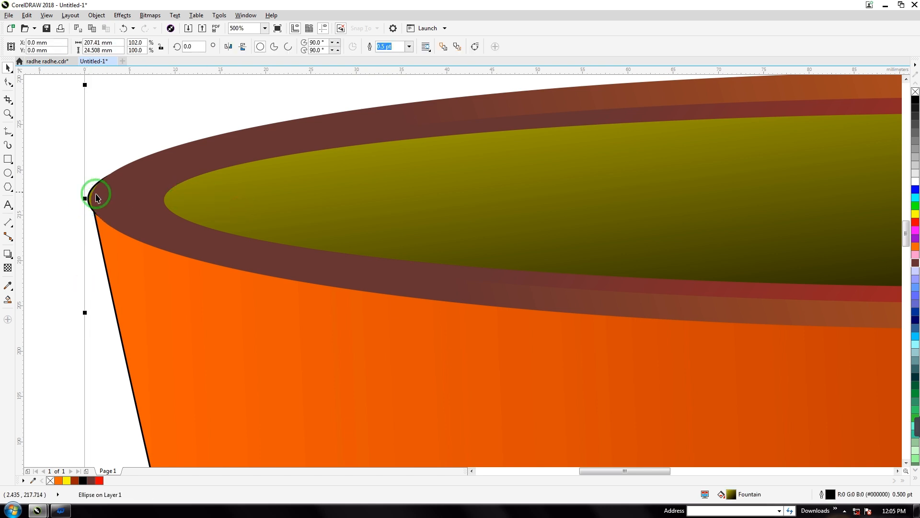
{"action": "left_click_drag", "start_coordinate": [84, 199], "coordinate": [87, 199]}
{"action": "left_click", "coordinate": [48, 230]}
{"action": "left_click", "coordinate": [117, 207]}
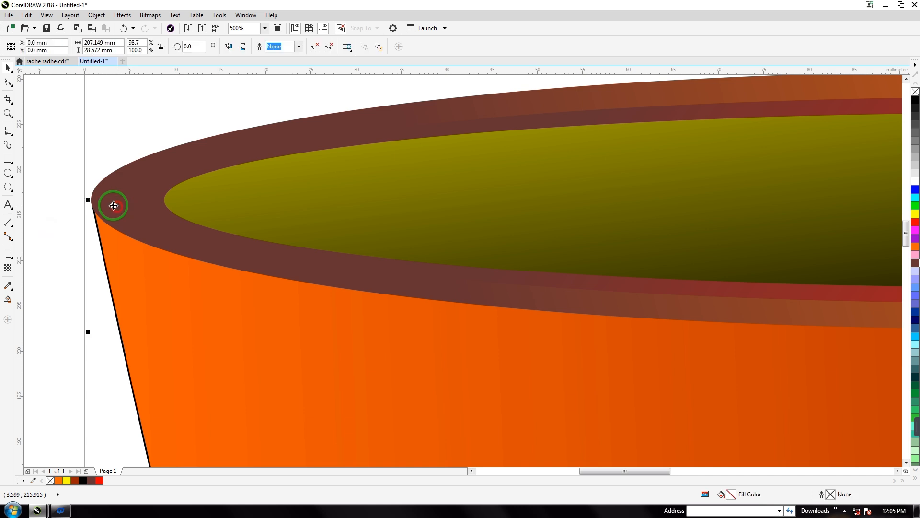
{"action": "left_click", "coordinate": [78, 209]}
Set the outline width of the bucket body to None.
{"action": "scroll", "coordinate": [336, 264], "scroll_direction": "down", "scroll_amount": 3}
{"action": "scroll", "coordinate": [344, 266], "scroll_direction": "down", "scroll_amount": 1}
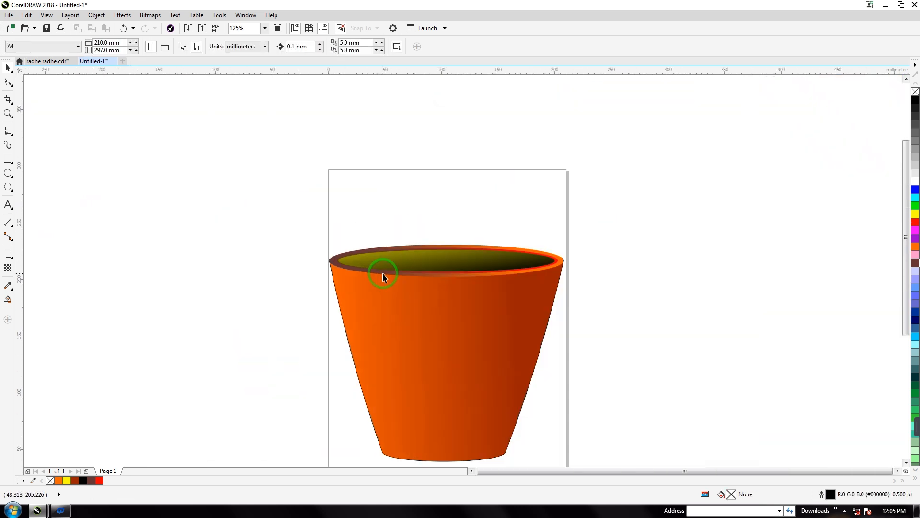
{"action": "left_click", "coordinate": [426, 379]}
{"action": "left_click", "coordinate": [294, 47]}
{"action": "left_click", "coordinate": [316, 46]}
{"action": "left_click", "coordinate": [303, 62]}
{"action": "left_click", "coordinate": [248, 193]}
Group the three bucket objects and move the group up and to the left.
{"action": "left_click_drag", "start_coordinate": [319, 212], "coordinate": [589, 438]}
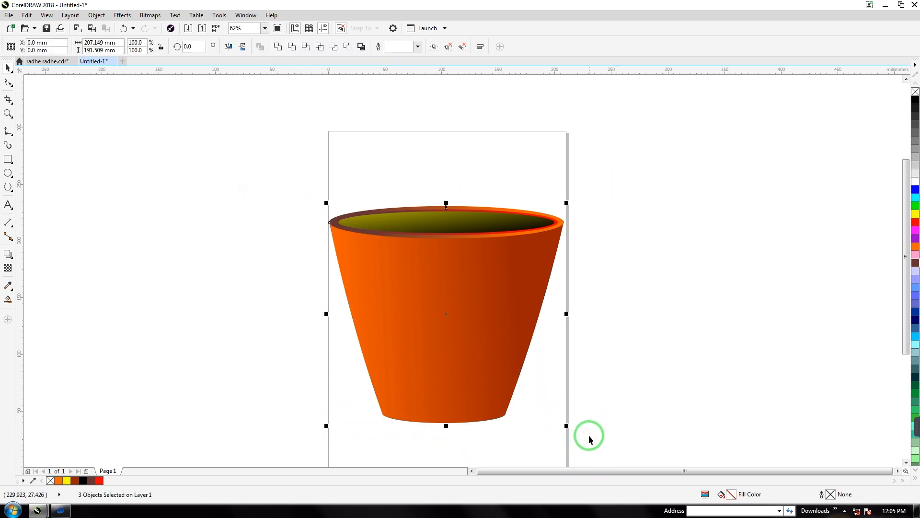
{"action": "key", "text": "ctrl+g"}
{"action": "left_click", "coordinate": [567, 422]}
{"action": "left_click_drag", "start_coordinate": [430, 312], "coordinate": [411, 256]}
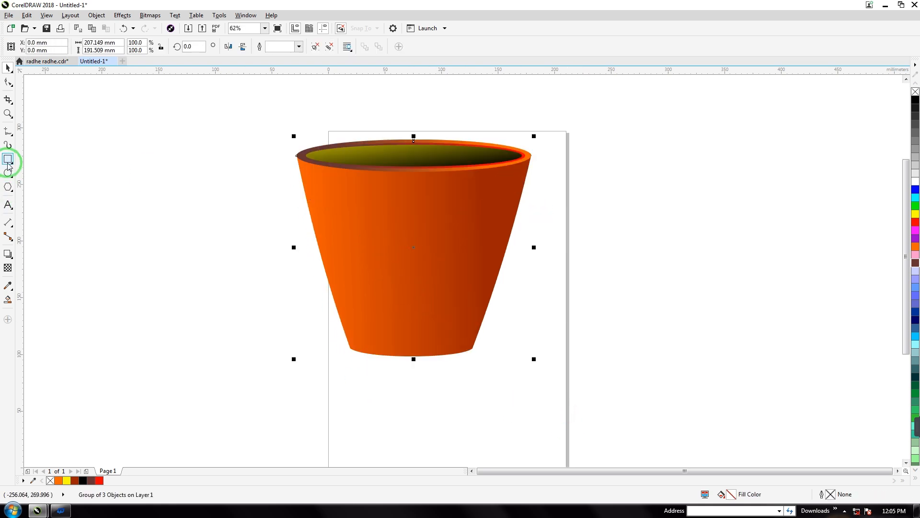
Draw a horizontal Pen line about 202 mm long across the upper bucket body and bow its middle downward.
{"action": "left_click", "coordinate": [7, 133]}
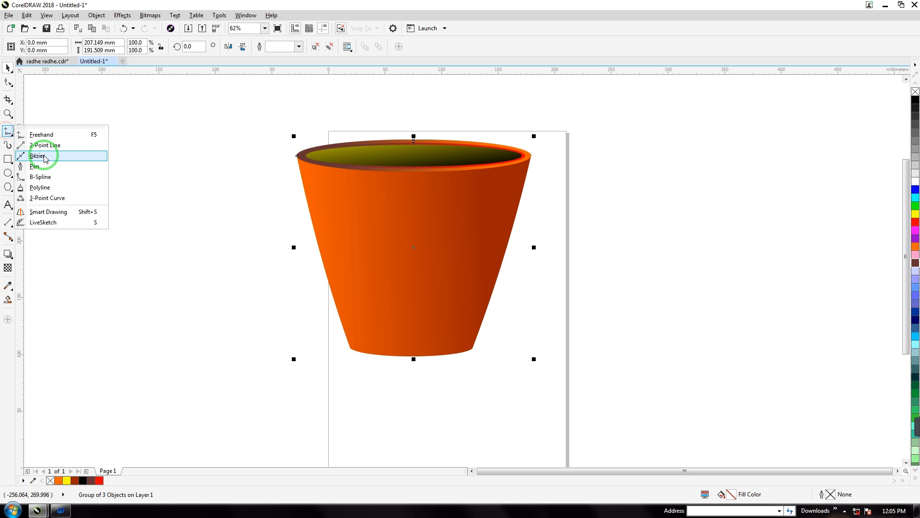
{"action": "left_click", "coordinate": [37, 164]}
{"action": "left_click", "coordinate": [299, 215]}
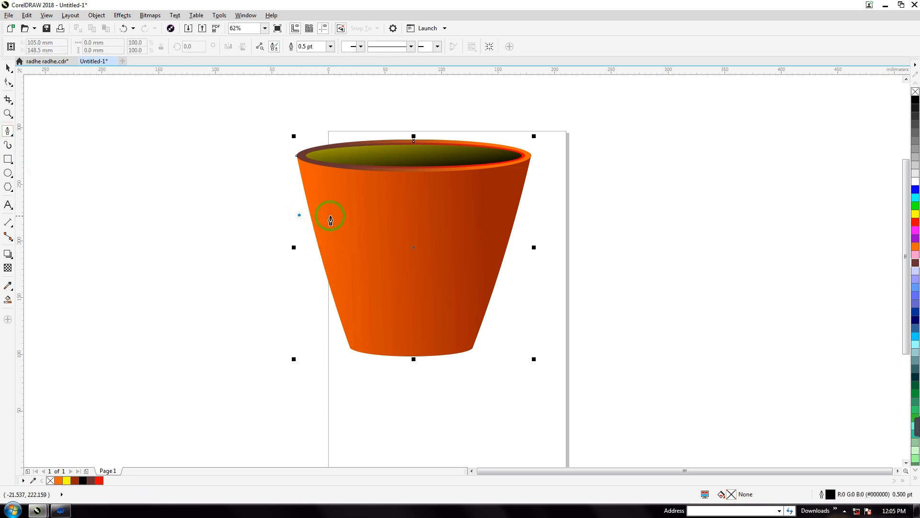
{"action": "double_click", "coordinate": [528, 215]}
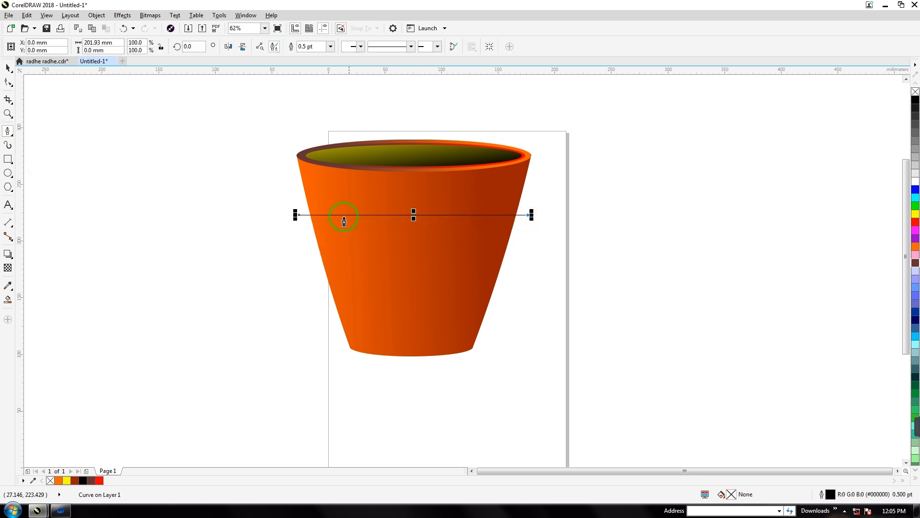
{"action": "left_click", "coordinate": [7, 82]}
{"action": "left_click", "coordinate": [297, 213]}
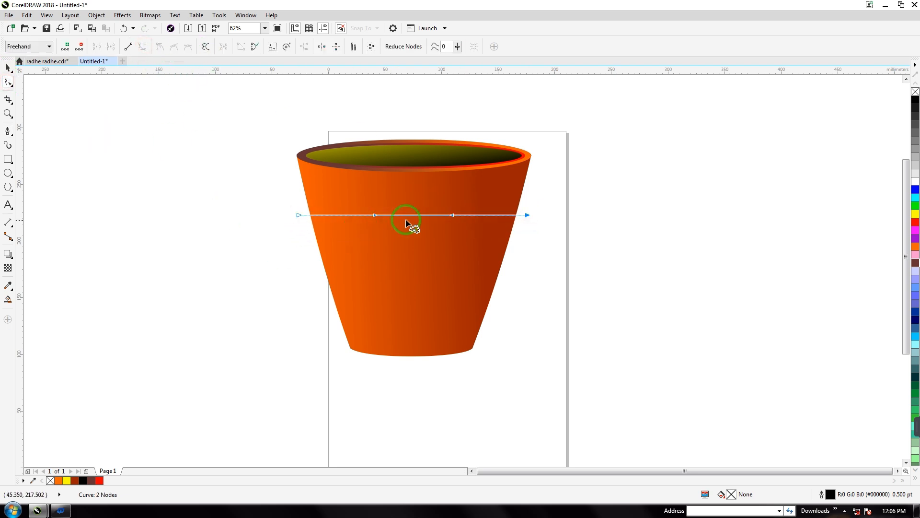
{"action": "left_click_drag", "start_coordinate": [411, 214], "coordinate": [411, 236]}
Narrow the bowed curve from both ends so it roughly spans the bucket's width.
{"action": "left_click", "coordinate": [7, 83]}
{"action": "left_click", "coordinate": [8, 67]}
{"action": "left_click_drag", "start_coordinate": [531, 241], "coordinate": [526, 240]}
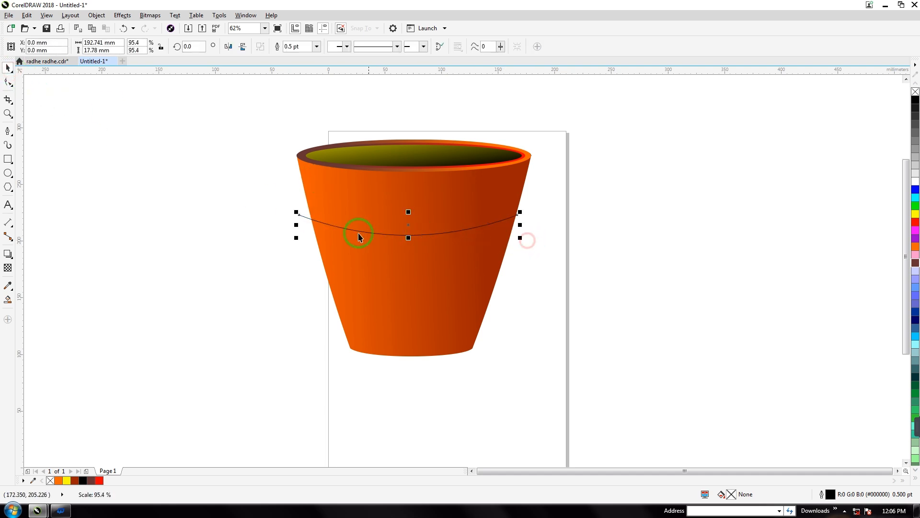
{"action": "left_click_drag", "start_coordinate": [296, 225], "coordinate": [305, 224]}
{"action": "left_click", "coordinate": [253, 255]}
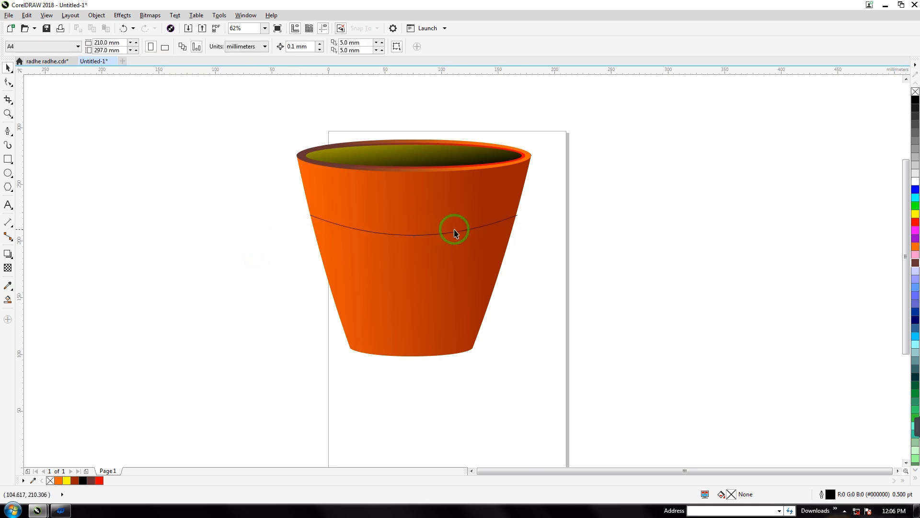
Move the curve's right end node onto the bucket's right edge.
{"action": "scroll", "coordinate": [524, 228], "scroll_direction": "up", "scroll_amount": 3}
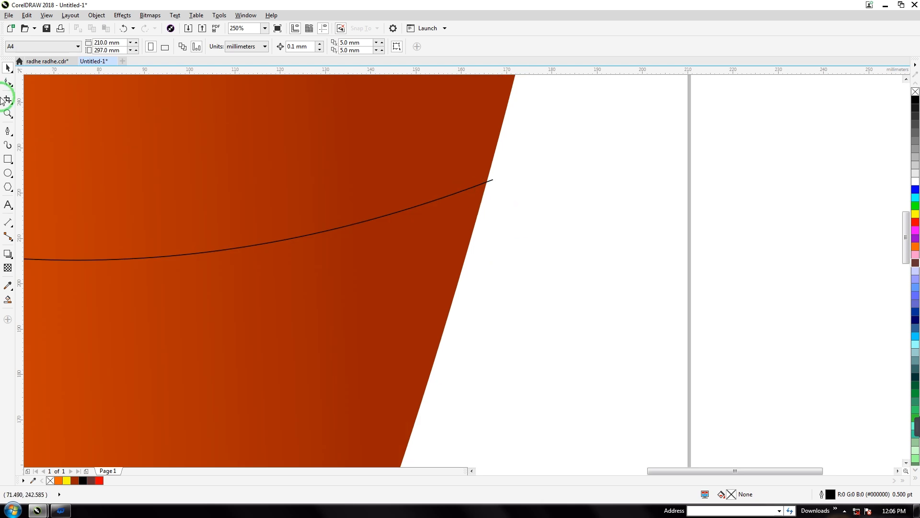
{"action": "left_click", "coordinate": [492, 181]}
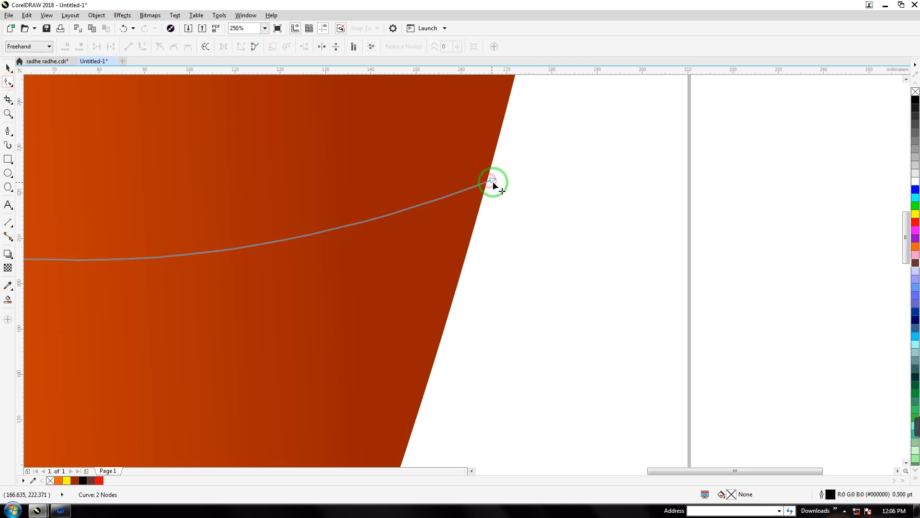
{"action": "left_click_drag", "start_coordinate": [493, 181], "coordinate": [487, 181]}
{"action": "left_click_drag", "start_coordinate": [650, 470], "coordinate": [557, 471]}
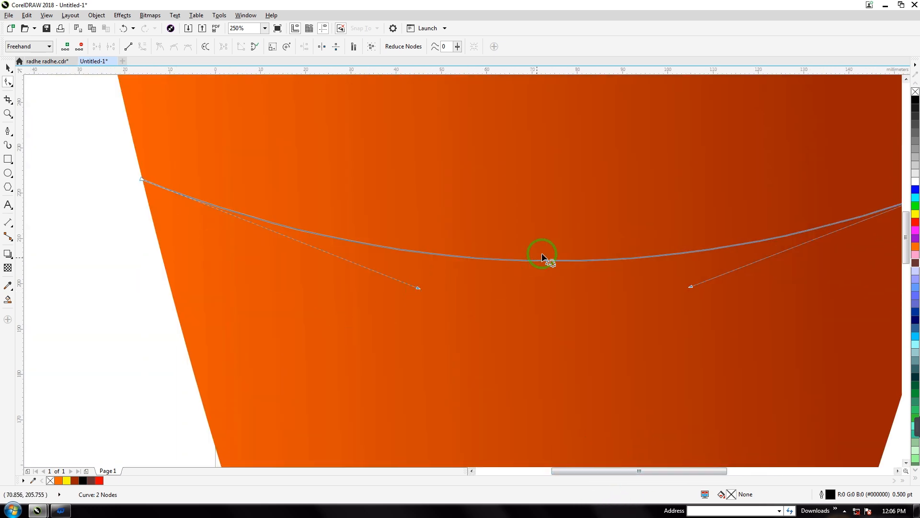
{"action": "scroll", "coordinate": [535, 264], "scroll_direction": "down", "scroll_amount": 2}
Duplicate the curve, place the copy about 17 mm below the original, and narrow it to meet the bucket's right edge.
{"action": "left_click", "coordinate": [4, 65]}
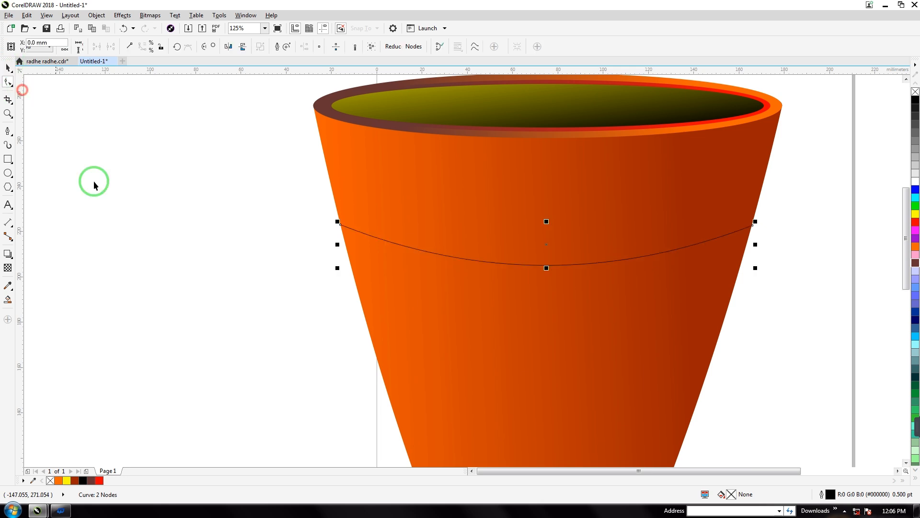
{"action": "key", "text": "ctrl+d"}
{"action": "left_click_drag", "start_coordinate": [555, 232], "coordinate": [554, 280]}
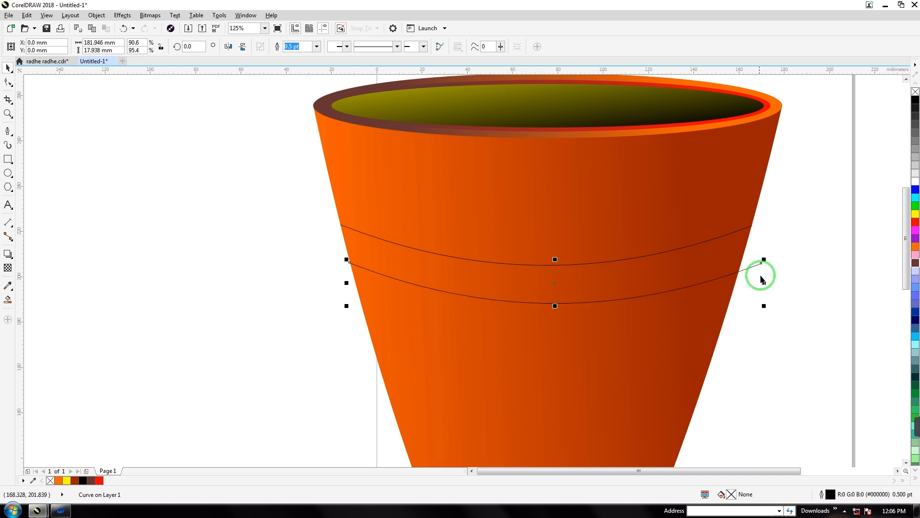
{"action": "left_click_drag", "start_coordinate": [762, 282], "coordinate": [750, 281]}
{"action": "left_click", "coordinate": [707, 253]}
Set the outline colour of both curves to yellow.
{"action": "left_click_drag", "start_coordinate": [268, 197], "coordinate": [817, 328]}
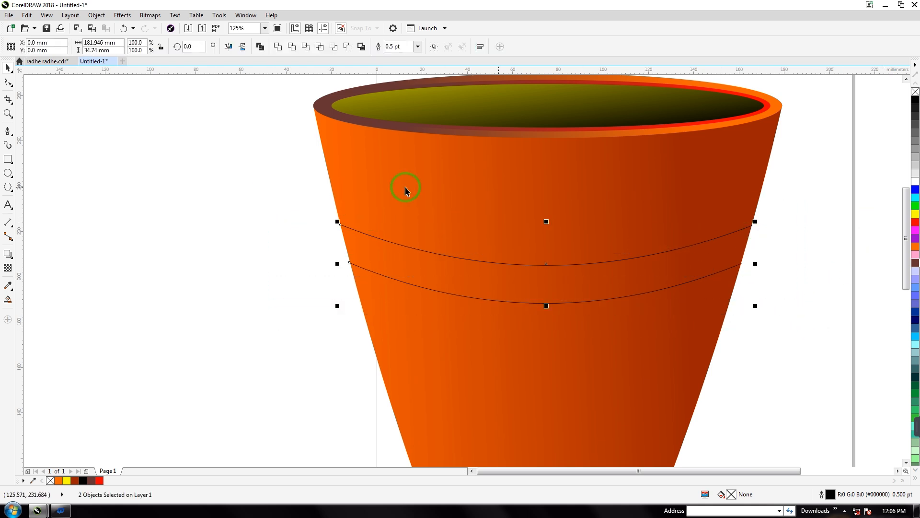
{"action": "left_click_drag", "start_coordinate": [285, 216], "coordinate": [811, 326]}
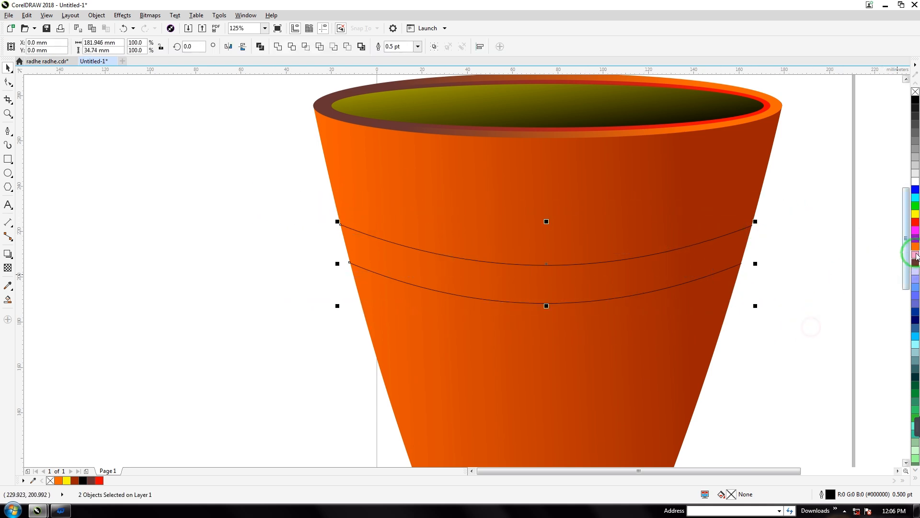
{"action": "right_click", "coordinate": [915, 212]}
{"action": "left_click", "coordinate": [446, 205]}
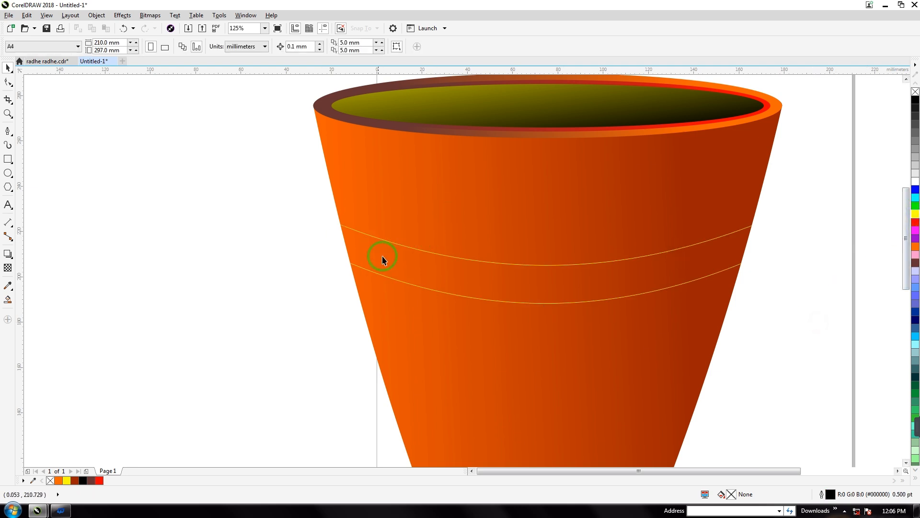
{"action": "left_click_drag", "start_coordinate": [300, 185], "coordinate": [847, 336]}
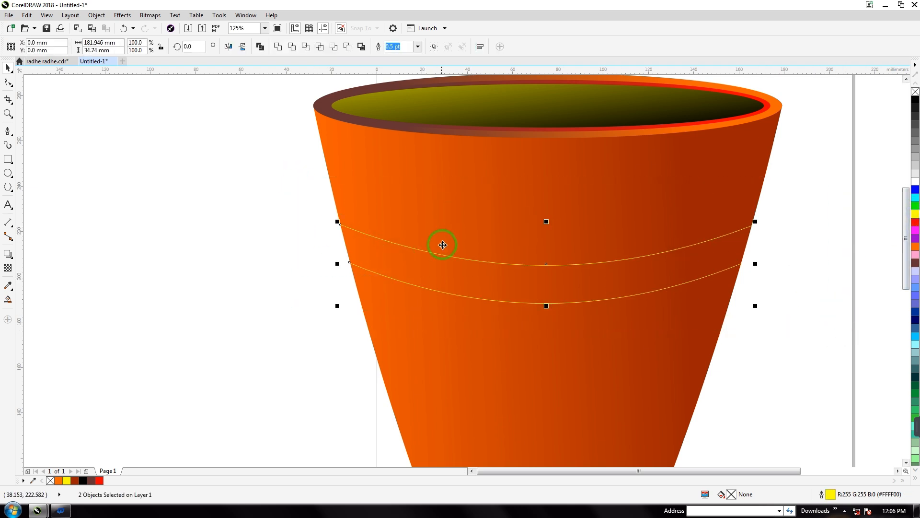
Draw a Pen zigzag line about 178 mm wide between the two yellow curves, from the bucket's left edge to its right edge.
{"action": "scroll", "coordinate": [488, 236], "scroll_direction": "down", "scroll_amount": 2}
{"action": "scroll", "coordinate": [489, 236], "scroll_direction": "down", "scroll_amount": 1}
{"action": "scroll", "coordinate": [488, 235], "scroll_direction": "up", "scroll_amount": 2}
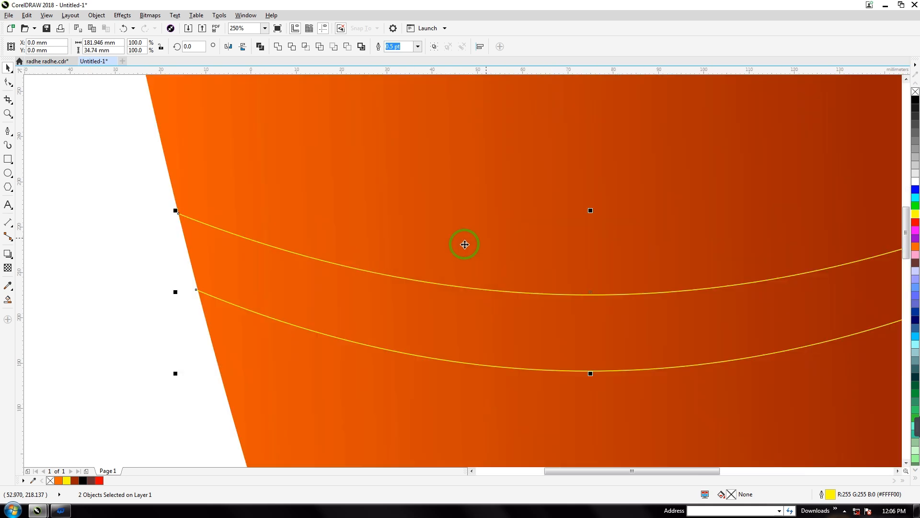
{"action": "left_click", "coordinate": [7, 131]}
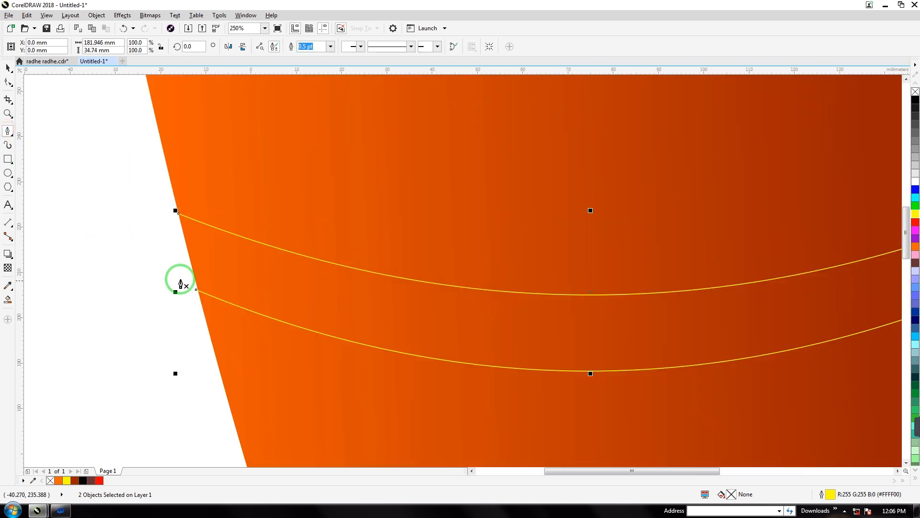
{"action": "left_click", "coordinate": [195, 225]}
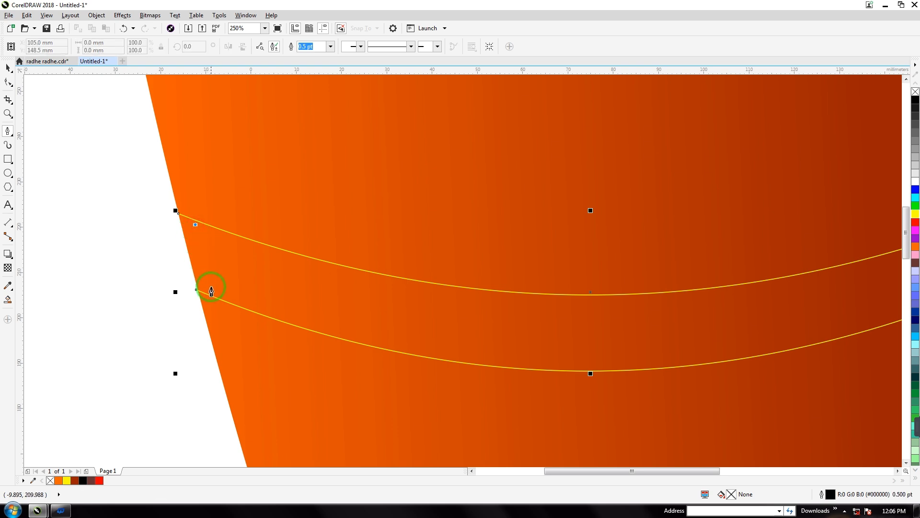
{"action": "left_click", "coordinate": [214, 296]}
{"action": "left_click", "coordinate": [274, 248]}
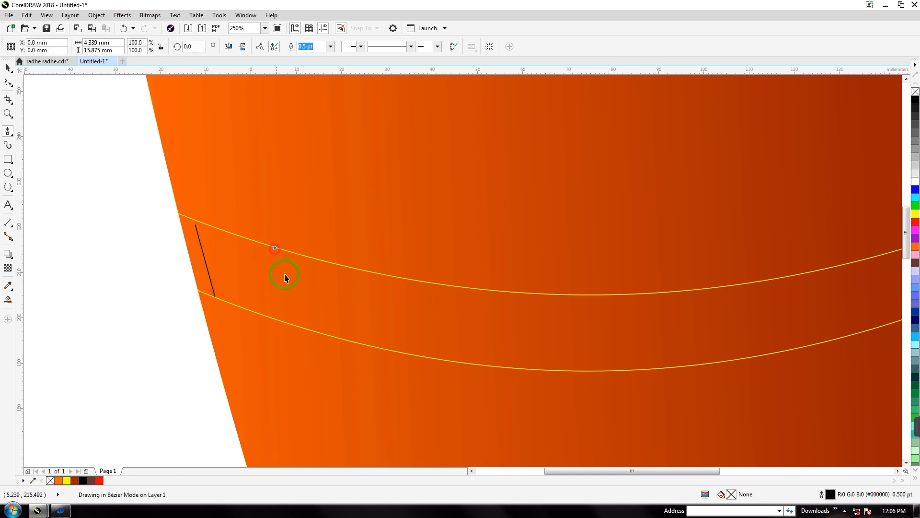
{"action": "left_click", "coordinate": [311, 330]}
{"action": "left_click", "coordinate": [361, 271]}
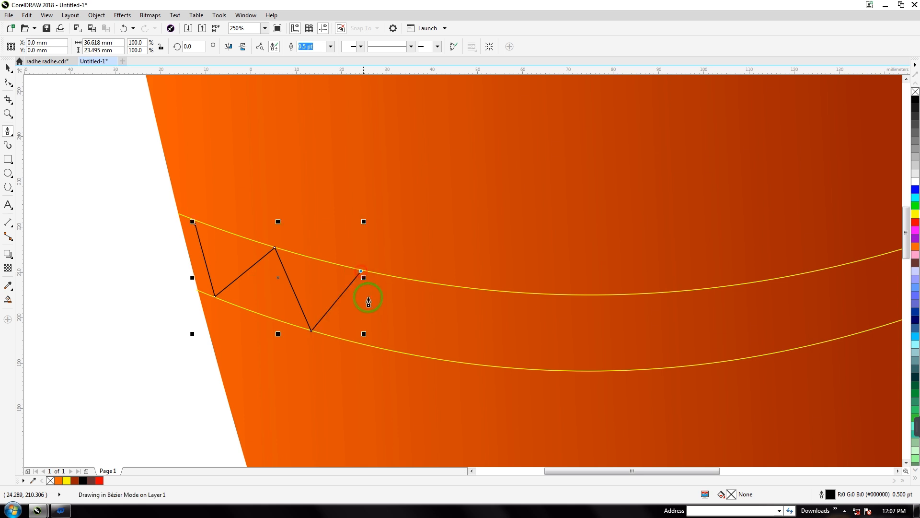
{"action": "left_click", "coordinate": [386, 348]}
{"action": "left_click", "coordinate": [436, 285]}
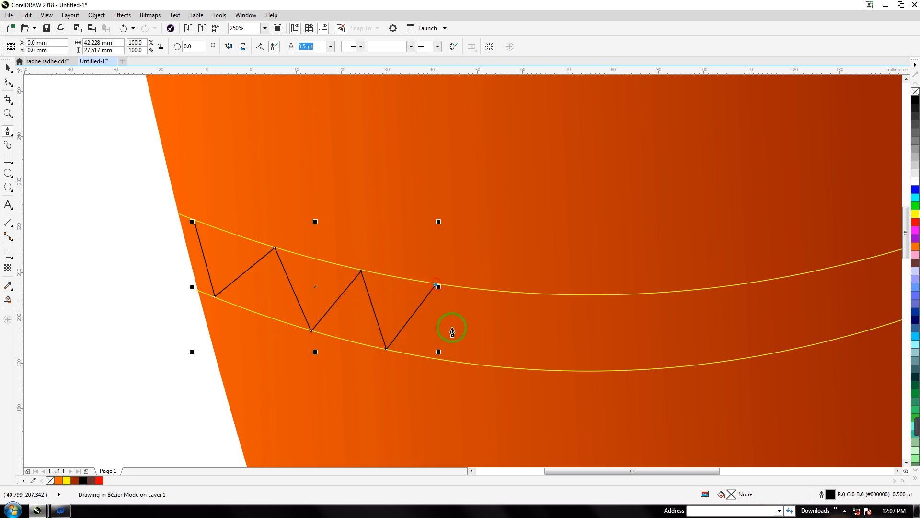
{"action": "left_click", "coordinate": [466, 364]}
{"action": "left_click", "coordinate": [513, 293]}
{"action": "left_click", "coordinate": [532, 369]}
{"action": "left_click", "coordinate": [582, 296]}
{"action": "left_click", "coordinate": [613, 371]}
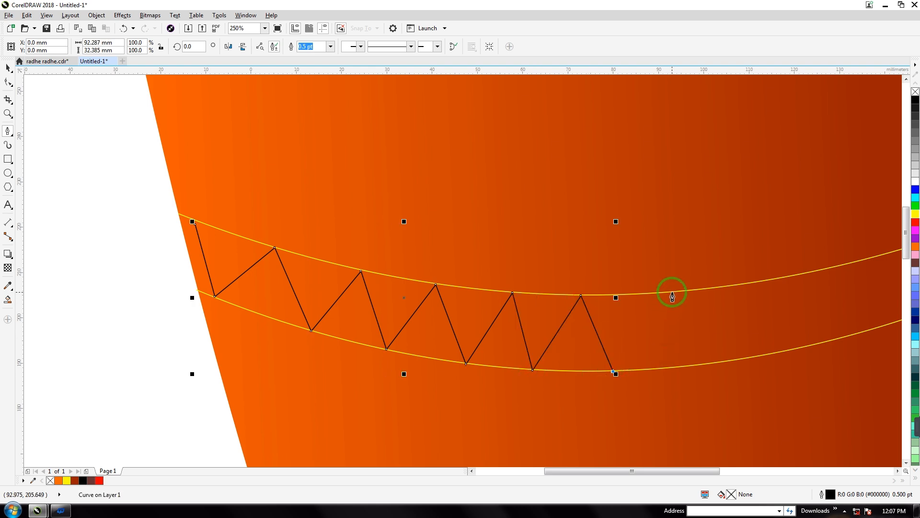
{"action": "left_click", "coordinate": [669, 294]}
{"action": "left_click", "coordinate": [697, 365]}
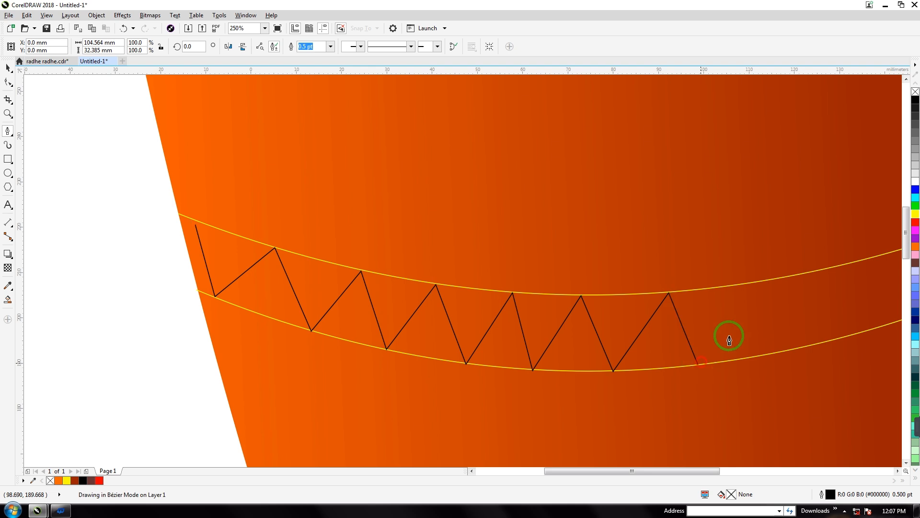
{"action": "left_click", "coordinate": [726, 288]}
{"action": "left_click", "coordinate": [774, 355]}
{"action": "left_click", "coordinate": [797, 277]}
{"action": "left_click", "coordinate": [857, 333]}
{"action": "left_click", "coordinate": [867, 260]}
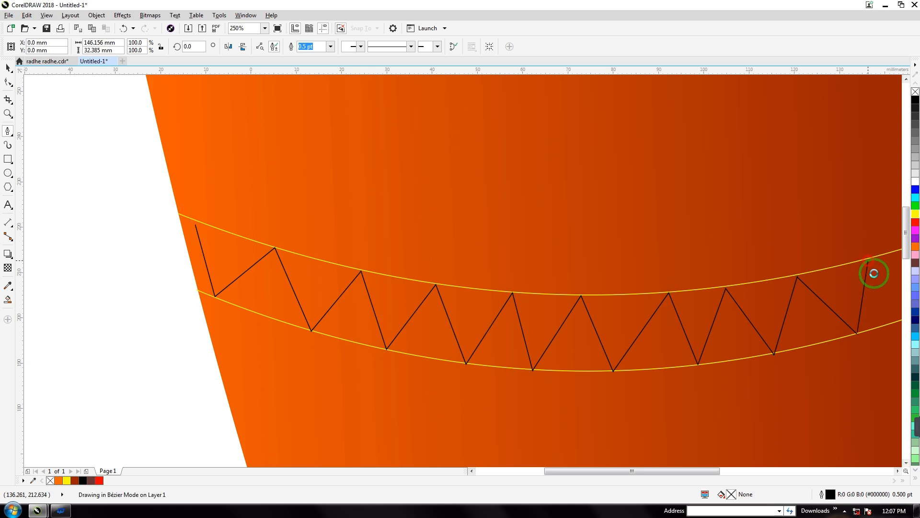
{"action": "left_click", "coordinate": [900, 320]}
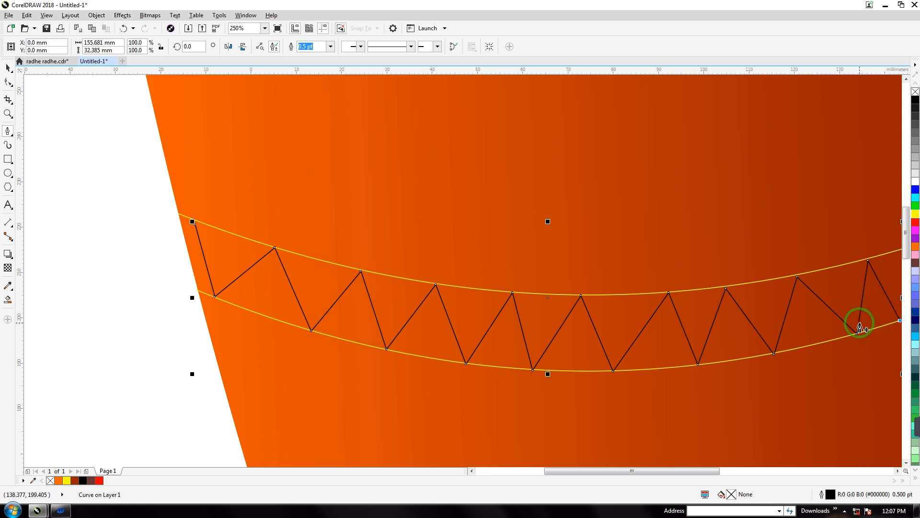
{"action": "left_click_drag", "start_coordinate": [703, 471], "coordinate": [751, 469]}
{"action": "left_click", "coordinate": [673, 247]}
{"action": "left_click", "coordinate": [711, 300]}
{"action": "left_click", "coordinate": [717, 232]}
{"action": "double_click", "coordinate": [736, 291]}
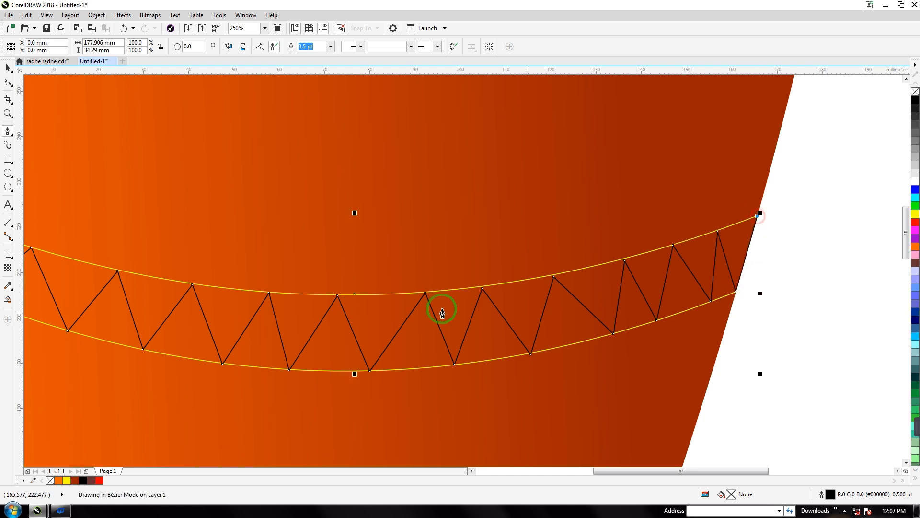
Set the zigzag's outline colour to yellow and move its first node onto the upper curve's left end.
{"action": "scroll", "coordinate": [228, 280], "scroll_direction": "down", "scroll_amount": 1}
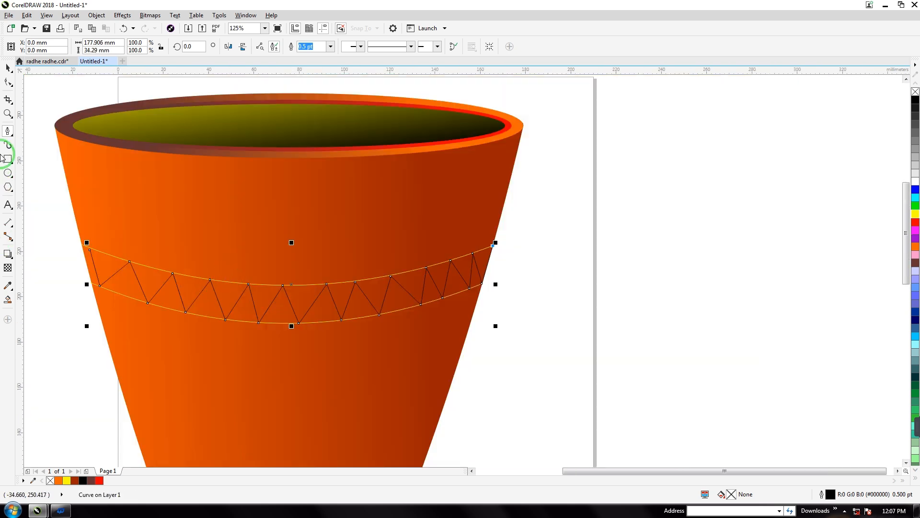
{"action": "left_click", "coordinate": [6, 72]}
{"action": "right_click", "coordinate": [916, 215]}
{"action": "left_click_drag", "start_coordinate": [582, 471], "coordinate": [549, 468]}
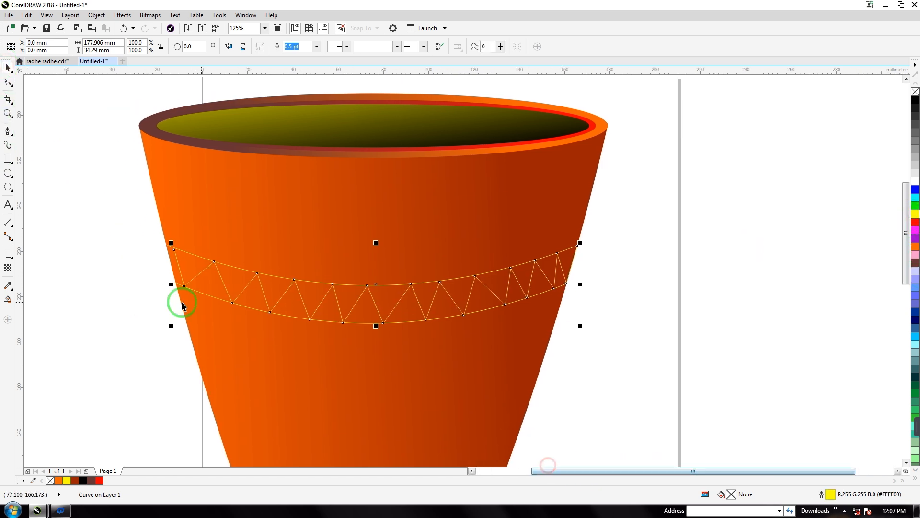
{"action": "left_click", "coordinate": [8, 83]}
{"action": "left_click_drag", "start_coordinate": [173, 249], "coordinate": [166, 245]}
Draw a small yellow ellipse about 3.6 by 3.8 mm beside the bucket and set its outline width to None.
{"action": "key", "text": "F7"}
{"action": "left_click_drag", "start_coordinate": [94, 288], "coordinate": [101, 298]}
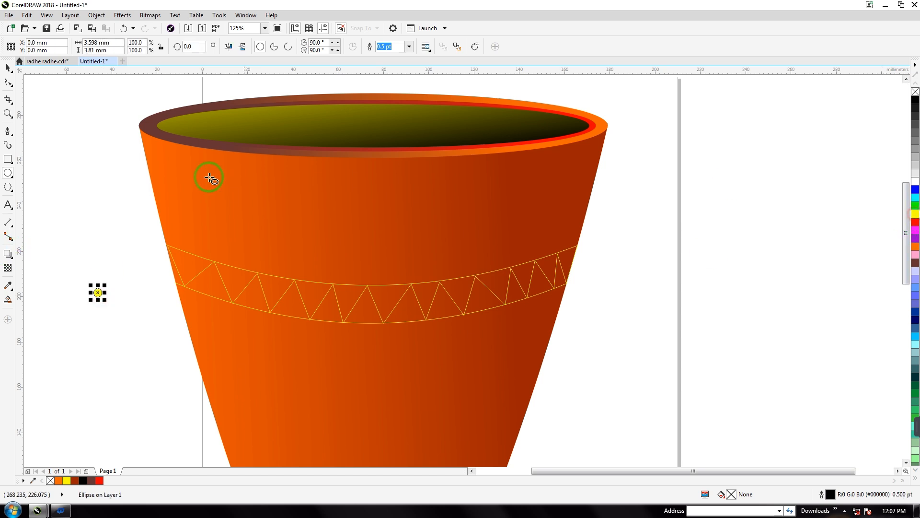
{"action": "left_click", "coordinate": [409, 46]}
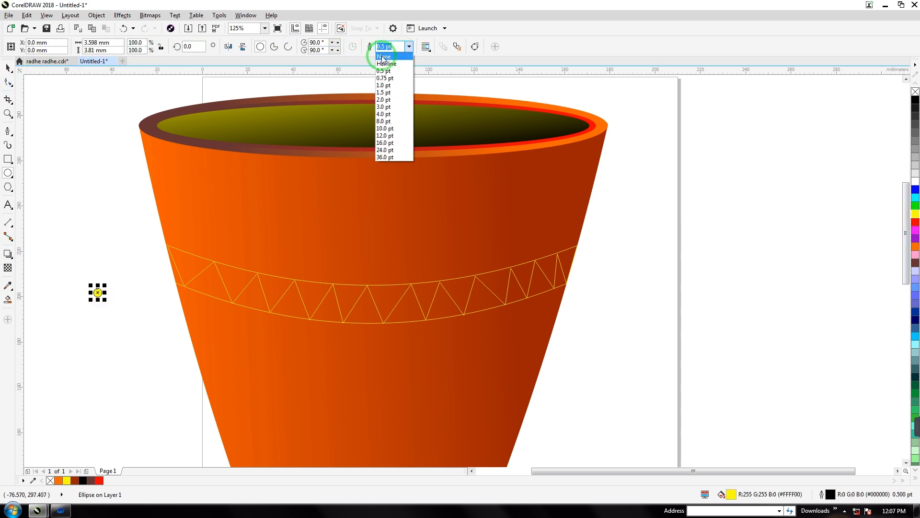
{"action": "left_click", "coordinate": [383, 58]}
Scale the yellow dot to about 2.8 by 3 mm and place copies in the zigzag's triangles from the bucket's left edge to its centre.
{"action": "left_click_drag", "start_coordinate": [106, 301], "coordinate": [275, 294]}
{"action": "key", "text": "ctrl+d"}
{"action": "key", "text": "ctrl+d"}
{"action": "key", "text": "ctrl+d"}
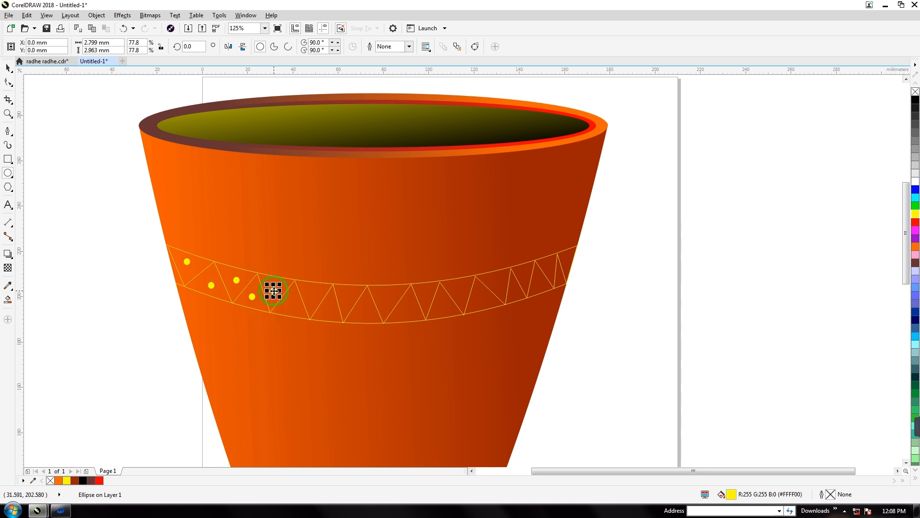
{"action": "left_click_drag", "start_coordinate": [290, 302], "coordinate": [291, 303]}
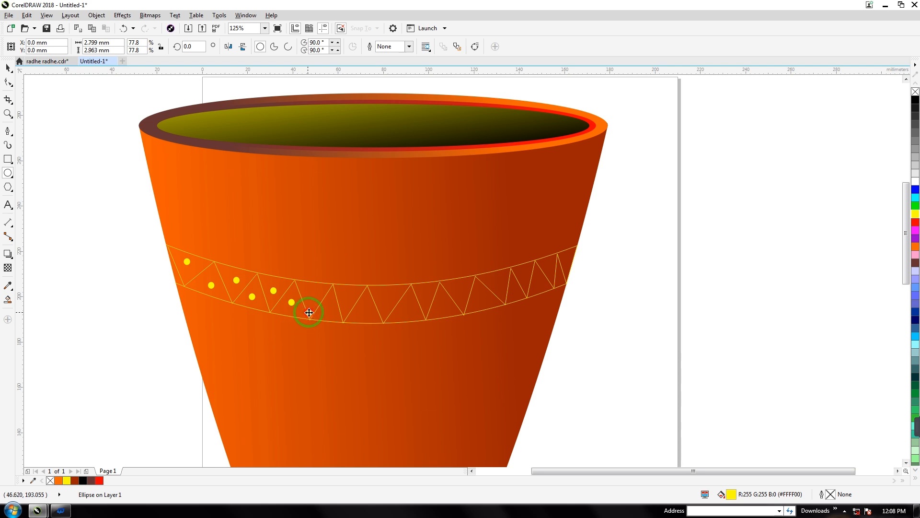
{"action": "left_click_drag", "start_coordinate": [315, 295], "coordinate": [347, 299]}
{"action": "key", "text": "ctrl+d"}
{"action": "key", "text": "ctrl+d"}
{"action": "key", "text": "ctrl+d"}
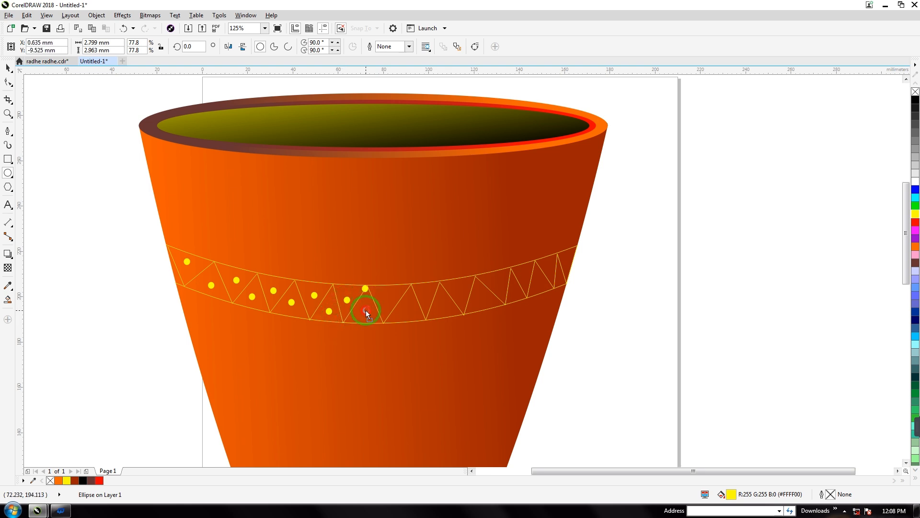
Place further copies of the yellow dot in the remaining zigzag triangles up to the bucket's right edge.
{"action": "left_click_drag", "start_coordinate": [367, 314], "coordinate": [555, 248]}
{"action": "key", "text": "ctrl+d"}
{"action": "key", "text": "ctrl+d"}
{"action": "key", "text": "ctrl+d"}
{"action": "key", "text": "ctrl+d"}
{"action": "key", "text": "ctrl+d"}
{"action": "key", "text": "ctrl+d"}
{"action": "key", "text": "ctrl+d"}
{"action": "key", "text": "ctrl+d"}
{"action": "key", "text": "ctrl+d"}
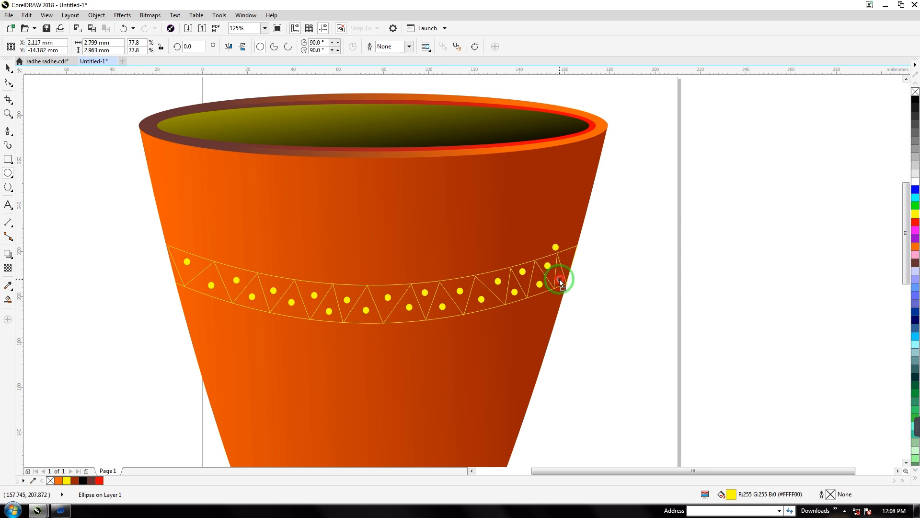
{"action": "key", "text": "ctrl+d"}
{"action": "left_click_drag", "start_coordinate": [573, 293], "coordinate": [568, 257]}
{"action": "left_click", "coordinate": [610, 288]}
{"action": "scroll", "coordinate": [515, 309], "scroll_direction": "down", "scroll_amount": 1}
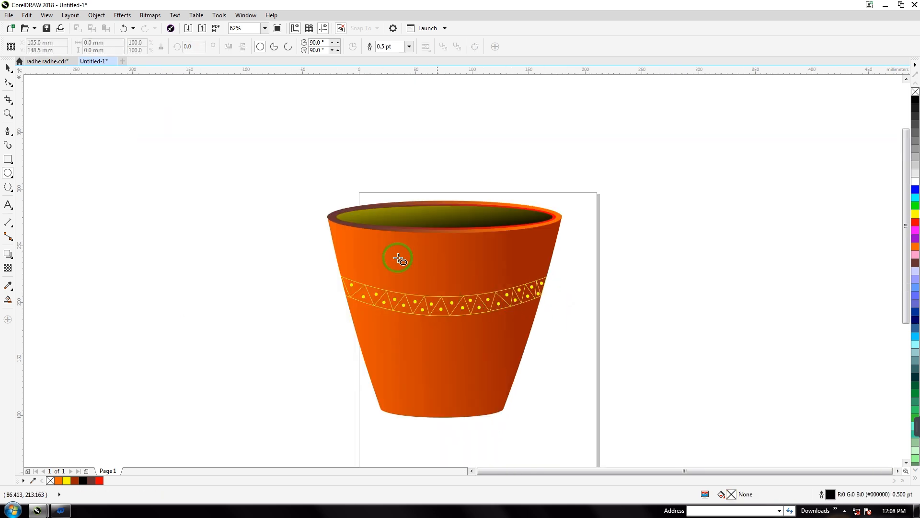
Select the two curves, the zigzag and all the dots of the band and group them.
{"action": "left_click", "coordinate": [8, 68]}
{"action": "left_click", "coordinate": [167, 252]}
{"action": "left_click_drag", "start_coordinate": [332, 266], "coordinate": [590, 335]}
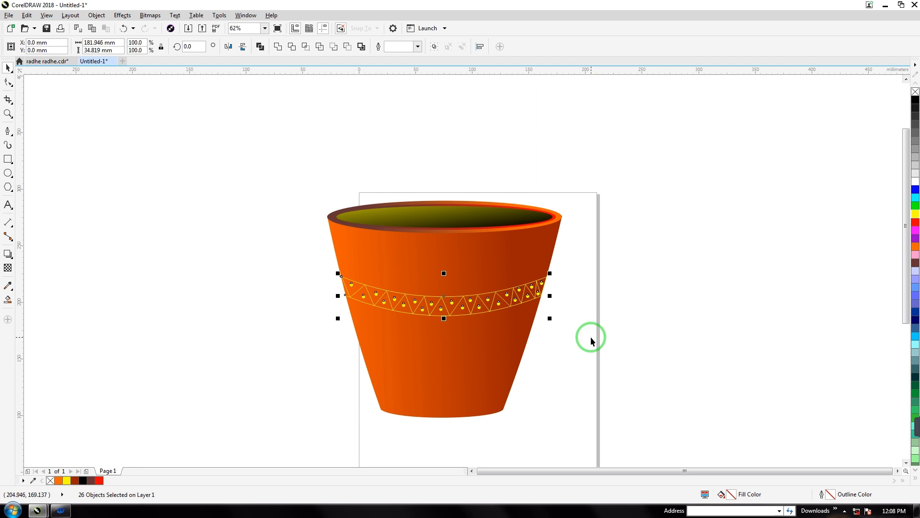
{"action": "key", "text": "ctrl+g"}
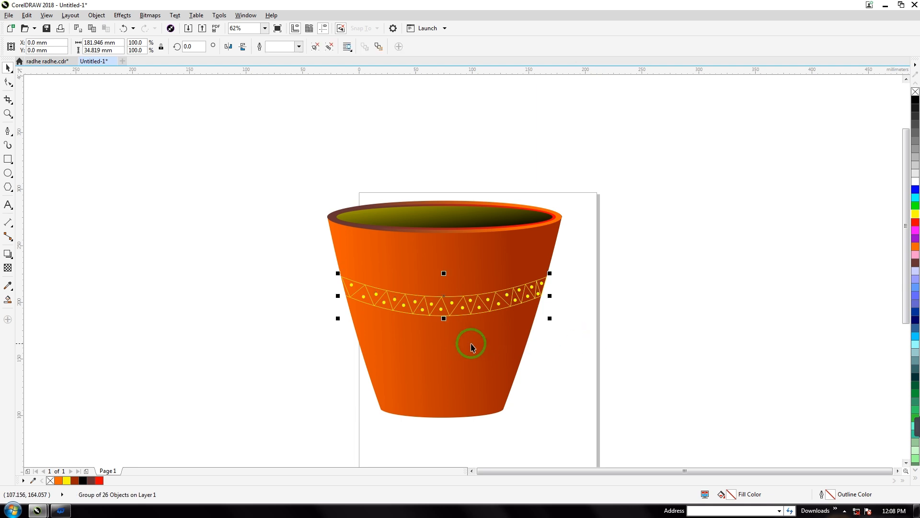
Copy the band lower on the bucket and narrow the copy to about 156 mm to fit the tapered sides.
{"action": "left_click_drag", "start_coordinate": [452, 317], "coordinate": [426, 349]}
{"action": "left_click_drag", "start_coordinate": [321, 344], "coordinate": [348, 344]}
{"action": "left_click", "coordinate": [268, 363]}
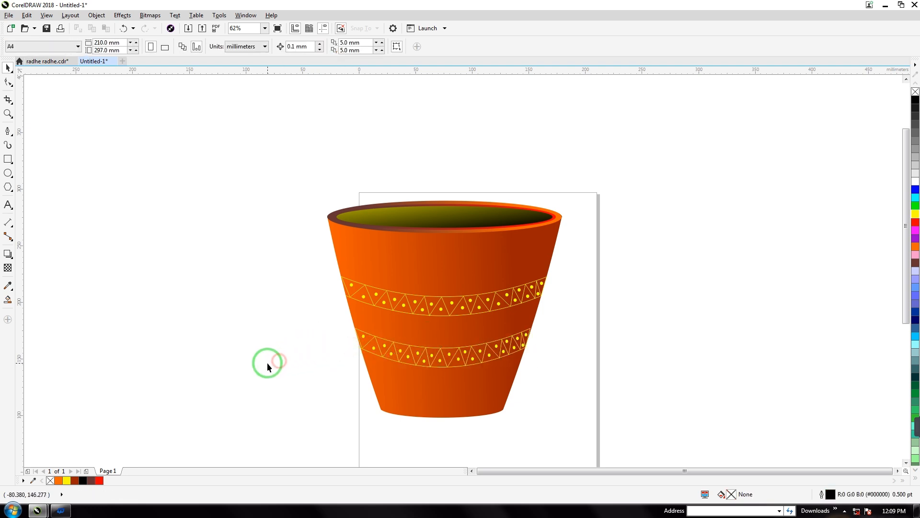
{"action": "left_click", "coordinate": [408, 311]}
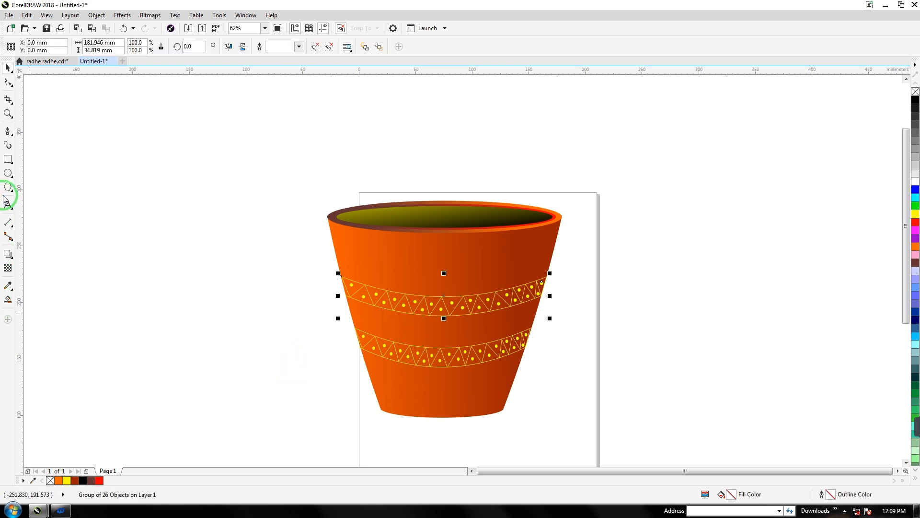
Add the artistic text "Radhe" to the left of the bucket in bold Arial, enlarged to about 80 pt.
{"action": "left_click", "coordinate": [8, 209]}
{"action": "left_click", "coordinate": [236, 350]}
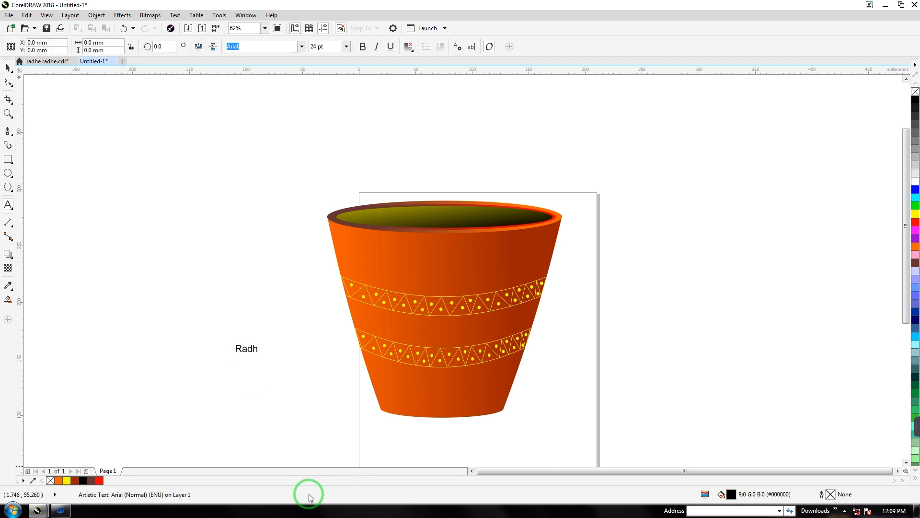
{"action": "left_click", "coordinate": [8, 66]}
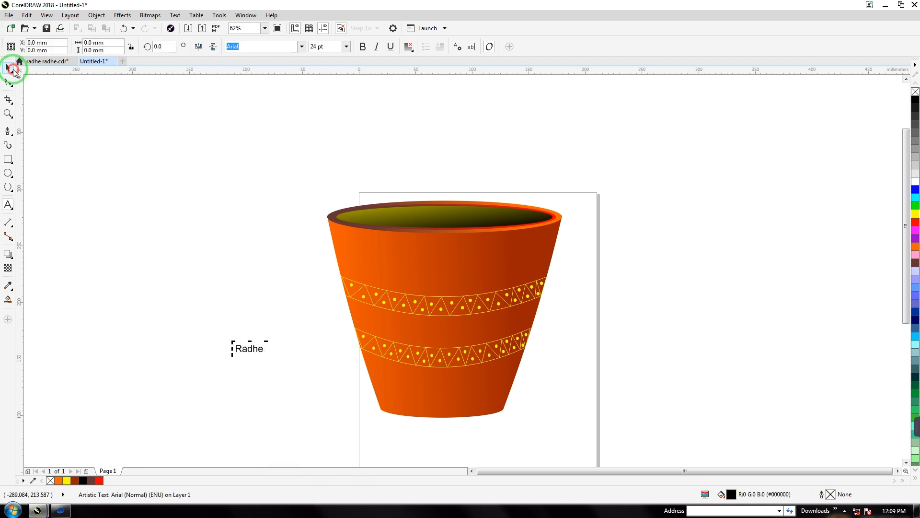
{"action": "left_click_drag", "start_coordinate": [267, 357], "coordinate": [331, 410]}
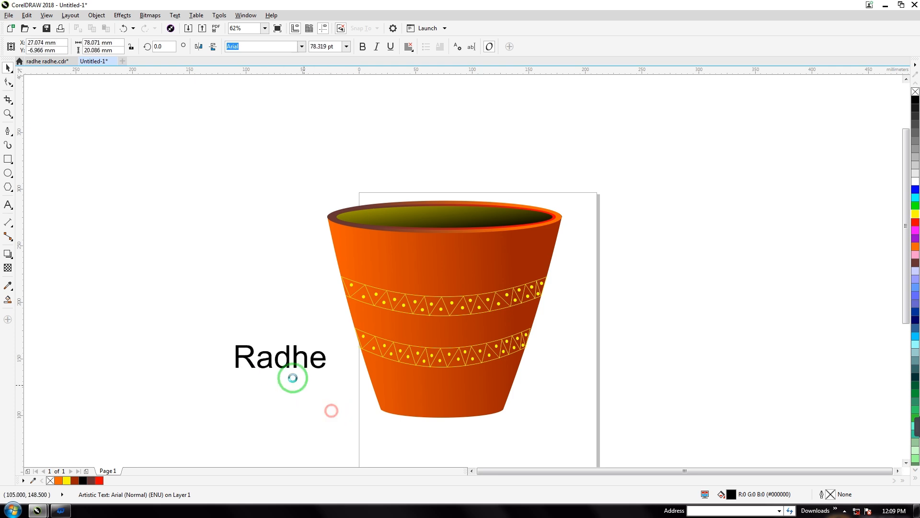
{"action": "left_click_drag", "start_coordinate": [282, 355], "coordinate": [222, 238]}
{"action": "left_click", "coordinate": [364, 47]}
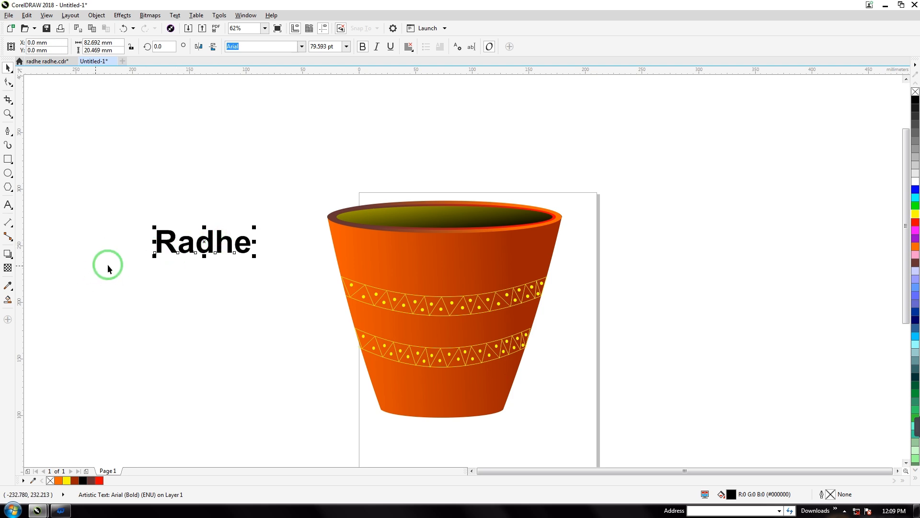
Convert the word Radhe to curves and taper the stems of h, d and R by deleting one bottom corner node on each.
{"action": "left_click", "coordinate": [179, 273]}
{"action": "left_click", "coordinate": [174, 249]}
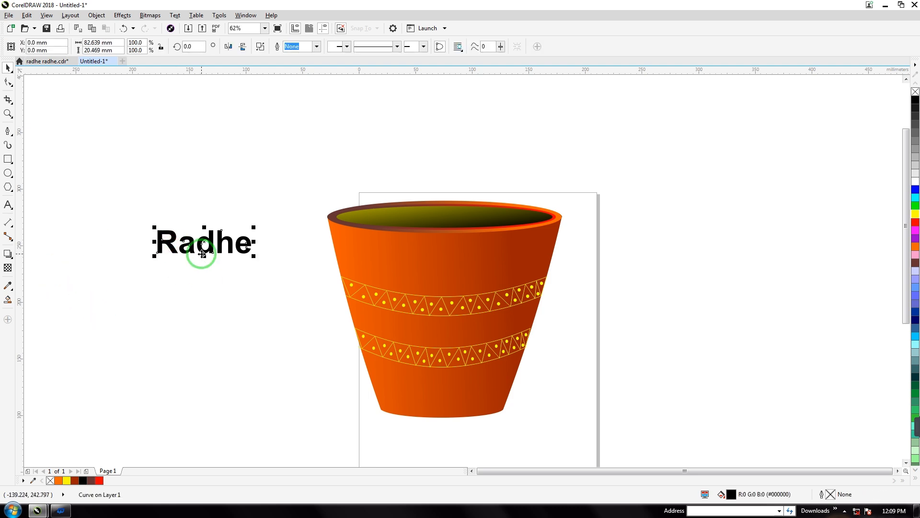
{"action": "scroll", "coordinate": [202, 254], "scroll_direction": "up", "scroll_amount": 4}
{"action": "left_click", "coordinate": [8, 81]}
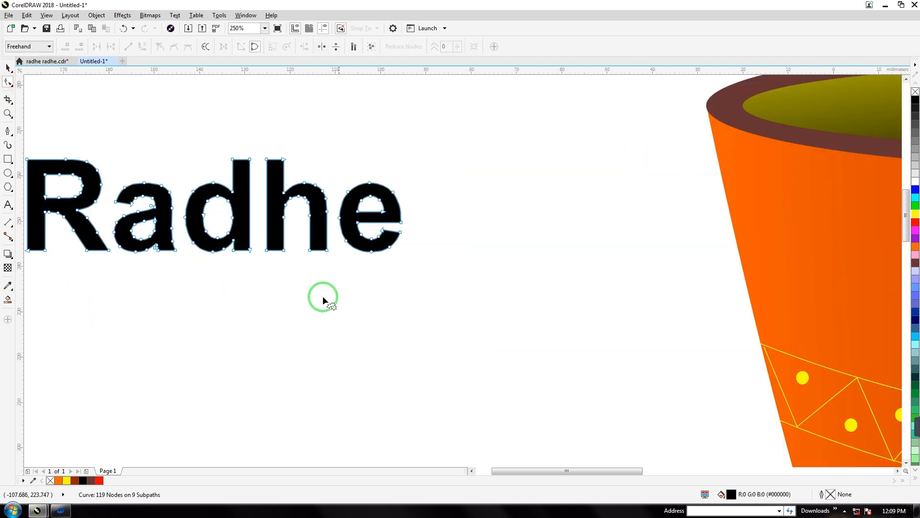
{"action": "left_click", "coordinate": [267, 251]}
{"action": "key", "text": "Delete"}
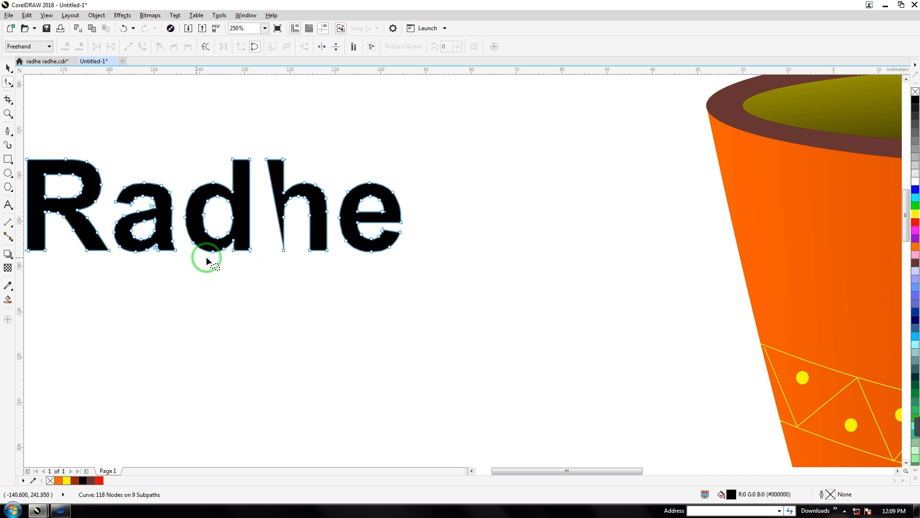
{"action": "left_click", "coordinate": [249, 250]}
{"action": "key", "text": "Delete"}
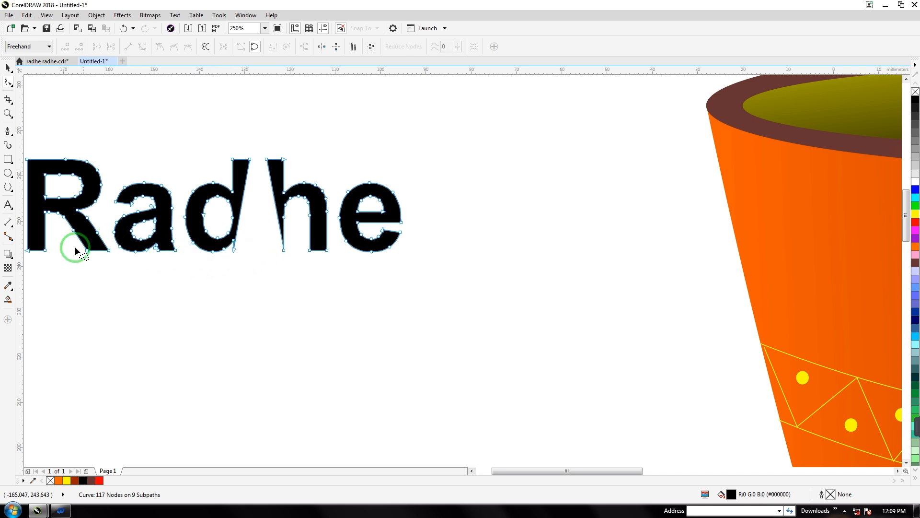
{"action": "mouse_move", "coordinate": [43, 251]}
{"action": "left_mouse_down"}
{"action": "mouse_move", "coordinate": [28, 247]}
{"action": "mouse_move", "coordinate": [35, 257]}
{"action": "left_mouse_up"}
{"action": "key", "text": "Delete"}
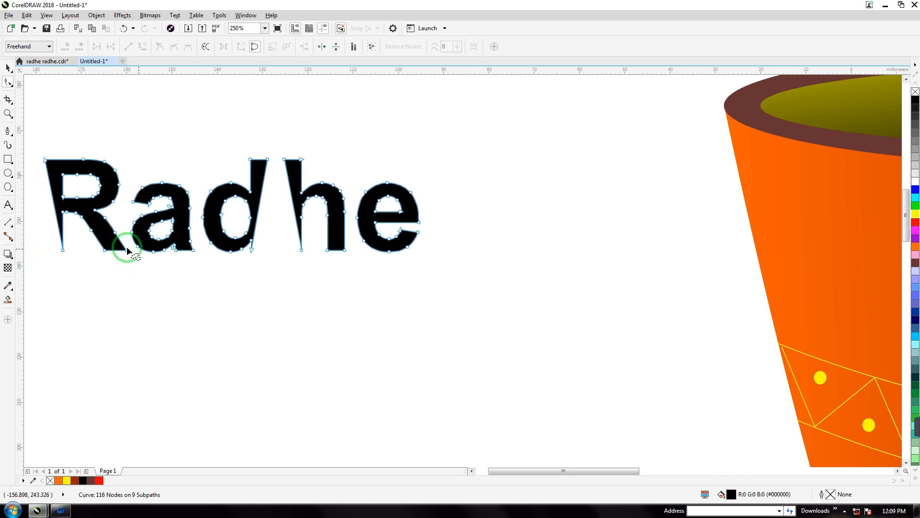
Delete nodes along the right foot of the letter a and the tail of the letter e to restyle their ends.
{"action": "mouse_move", "coordinate": [195, 201]}
{"action": "left_mouse_down"}
{"action": "mouse_move", "coordinate": [192, 267]}
{"action": "mouse_move", "coordinate": [175, 262]}
{"action": "mouse_move", "coordinate": [189, 201]}
{"action": "left_mouse_up"}
{"action": "key", "text": "Delete"}
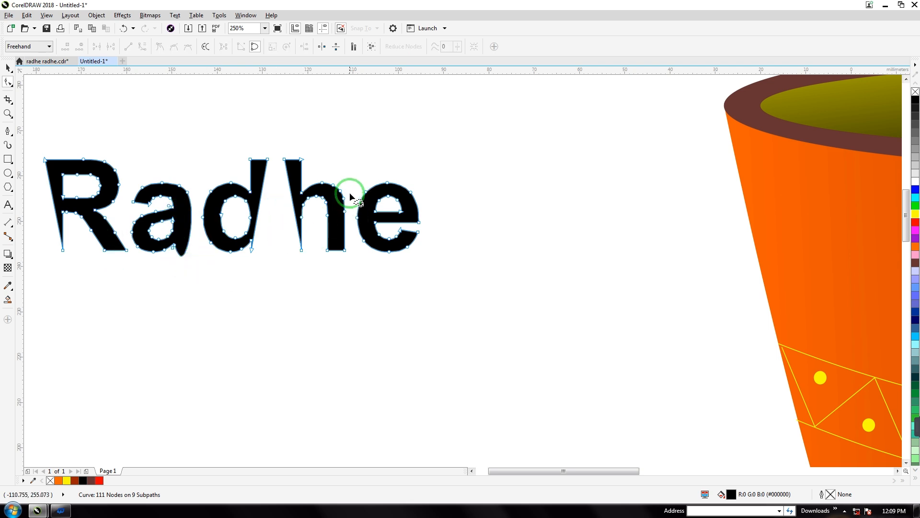
{"action": "mouse_move", "coordinate": [419, 226]}
{"action": "left_mouse_down"}
{"action": "mouse_move", "coordinate": [412, 249]}
{"action": "mouse_move", "coordinate": [393, 245]}
{"action": "mouse_move", "coordinate": [376, 267]}
{"action": "mouse_move", "coordinate": [362, 243]}
{"action": "left_mouse_up"}
{"action": "key", "text": "Delete"}
{"action": "key", "text": "Delete"}
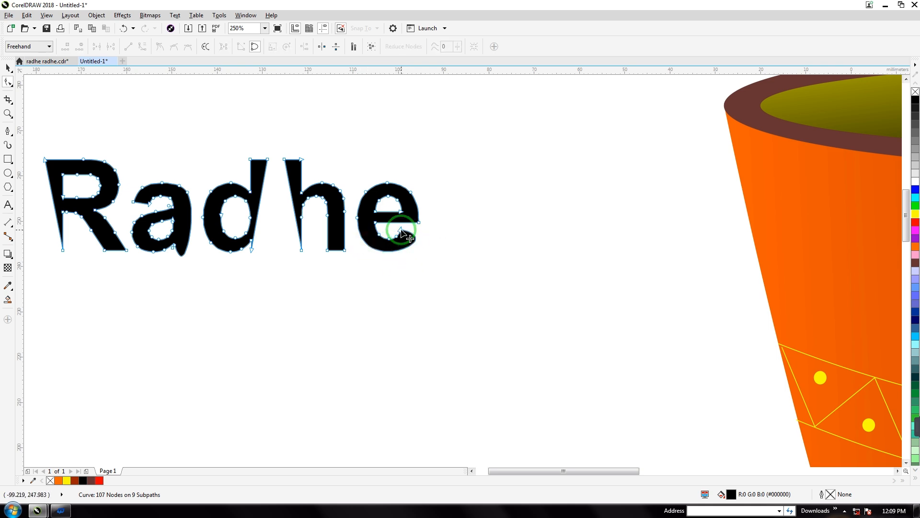
{"action": "left_click_drag", "start_coordinate": [450, 236], "coordinate": [426, 229]}
{"action": "left_click", "coordinate": [7, 67]}
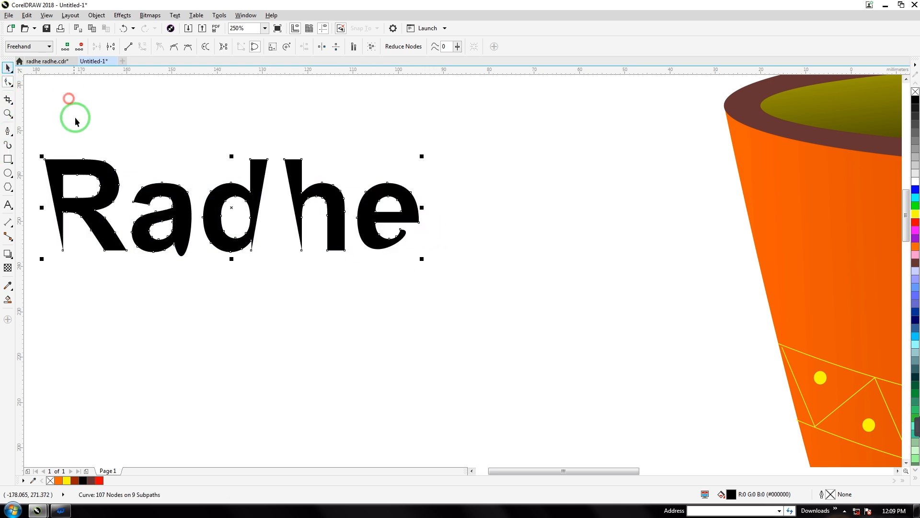
Move the word Radhe onto the bucket between the two bands and fill it with white.
{"action": "scroll", "coordinate": [89, 139], "scroll_direction": "down", "scroll_amount": 5}
{"action": "left_click_drag", "start_coordinate": [97, 145], "coordinate": [334, 233]}
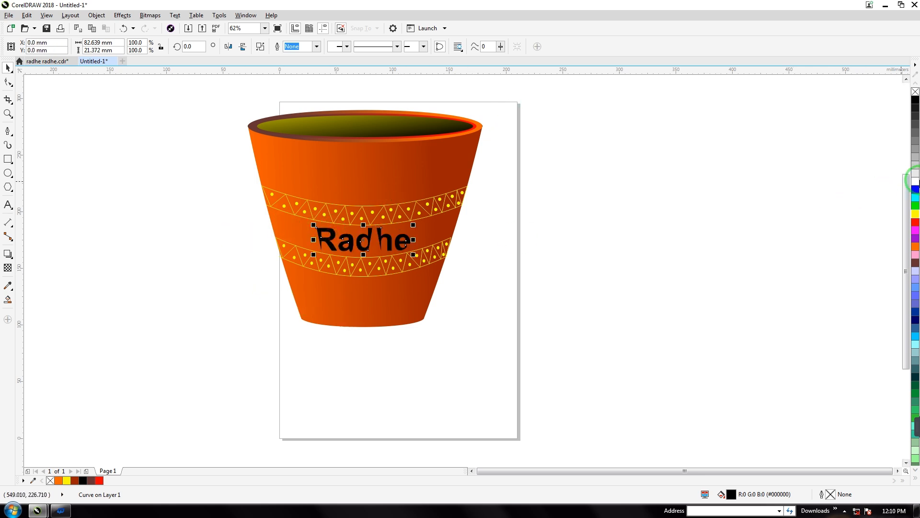
{"action": "left_click", "coordinate": [915, 182]}
{"action": "left_click_drag", "start_coordinate": [223, 92], "coordinate": [541, 236]}
{"action": "left_click", "coordinate": [408, 246]}
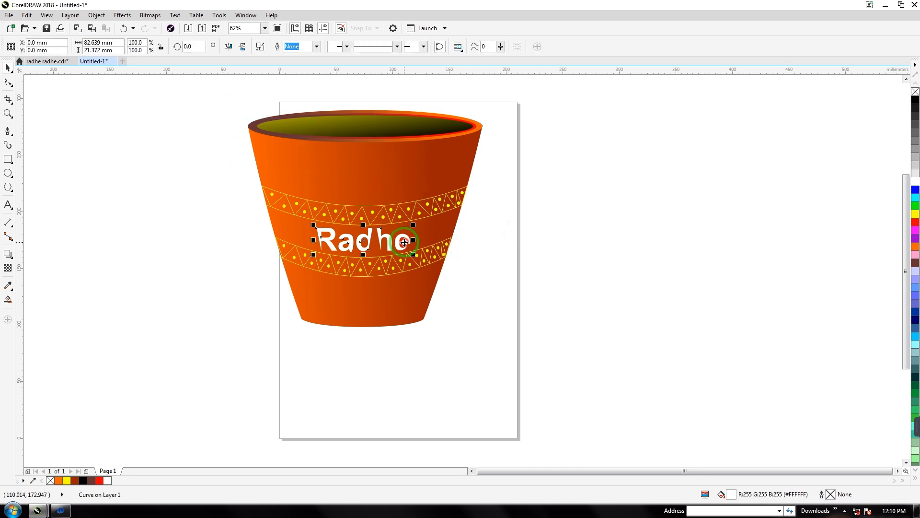
Scale the white word to about 36 mm wide, shift it left, and place a yellow duplicate to its right.
{"action": "left_click_drag", "start_coordinate": [414, 254], "coordinate": [390, 249]}
{"action": "left_click_drag", "start_coordinate": [332, 237], "coordinate": [332, 237]}
{"action": "key", "text": "ctrl+d"}
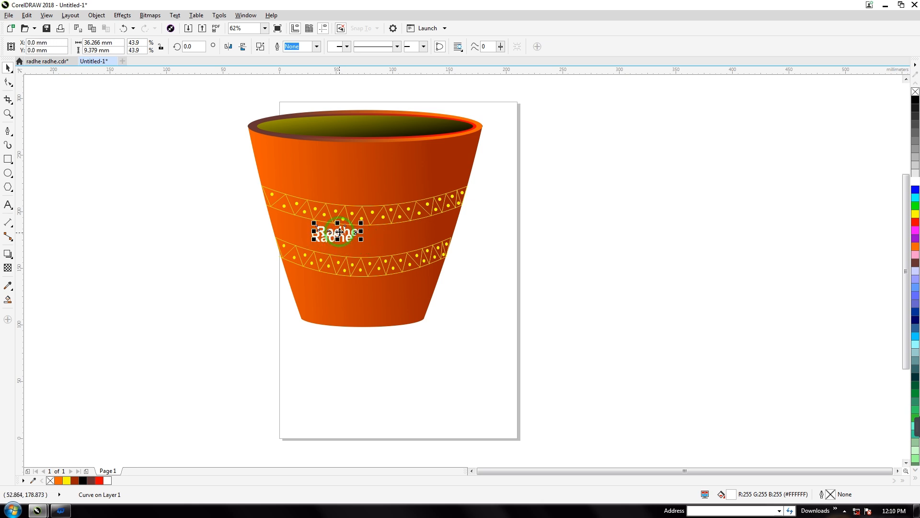
{"action": "left_click_drag", "start_coordinate": [386, 240], "coordinate": [385, 239]}
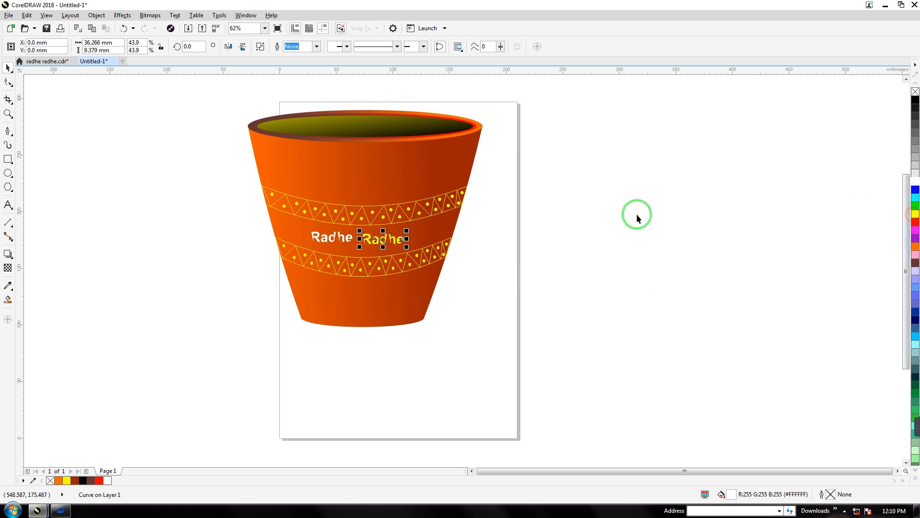
{"action": "left_click", "coordinate": [346, 242]}
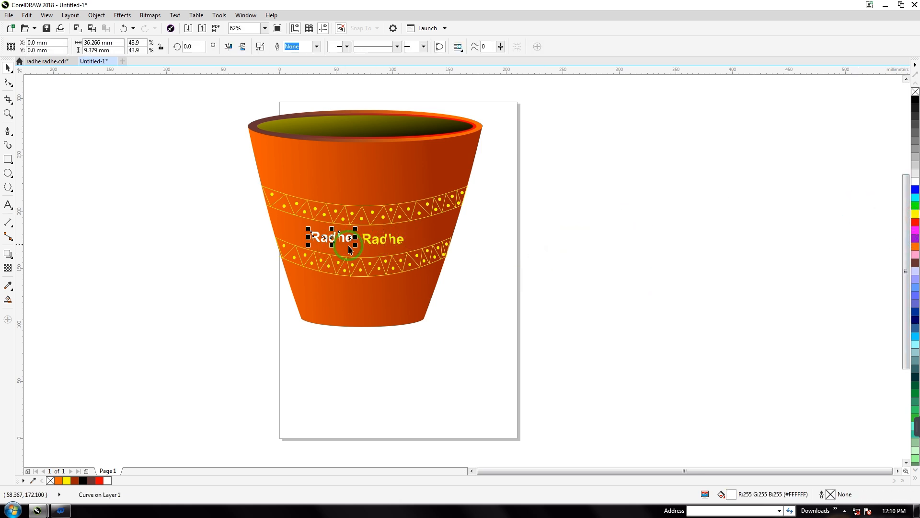
Draw a thin dash-shaped rectangle between the two words and scale it to about 7.3 by 1.6 mm.
{"action": "left_click", "coordinate": [8, 159]}
{"action": "left_click_drag", "start_coordinate": [342, 361], "coordinate": [389, 239]}
{"action": "left_click", "coordinate": [8, 67]}
{"action": "left_click", "coordinate": [387, 243]}
{"action": "left_click", "coordinate": [384, 239]}
{"action": "left_click", "coordinate": [357, 240]}
{"action": "left_click", "coordinate": [357, 240]}
{"action": "scroll", "coordinate": [357, 241], "scroll_direction": "up", "scroll_amount": 3}
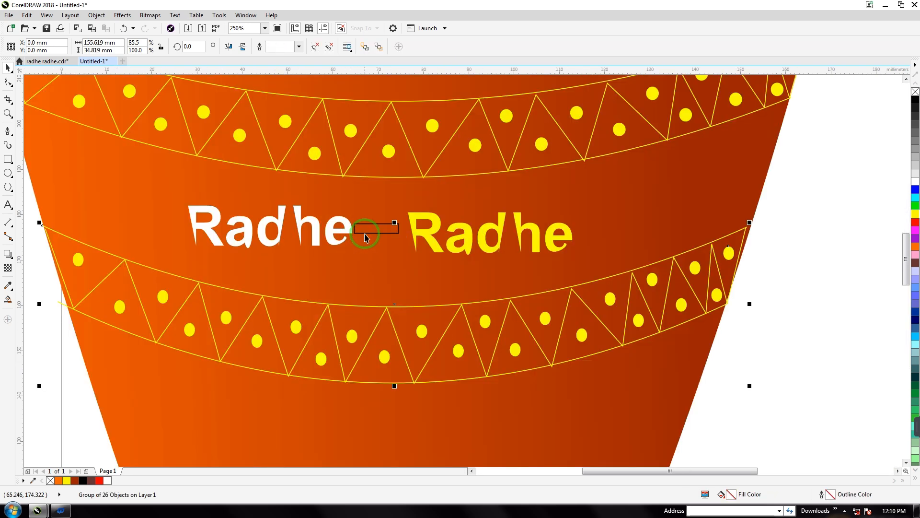
{"action": "left_click", "coordinate": [367, 238]}
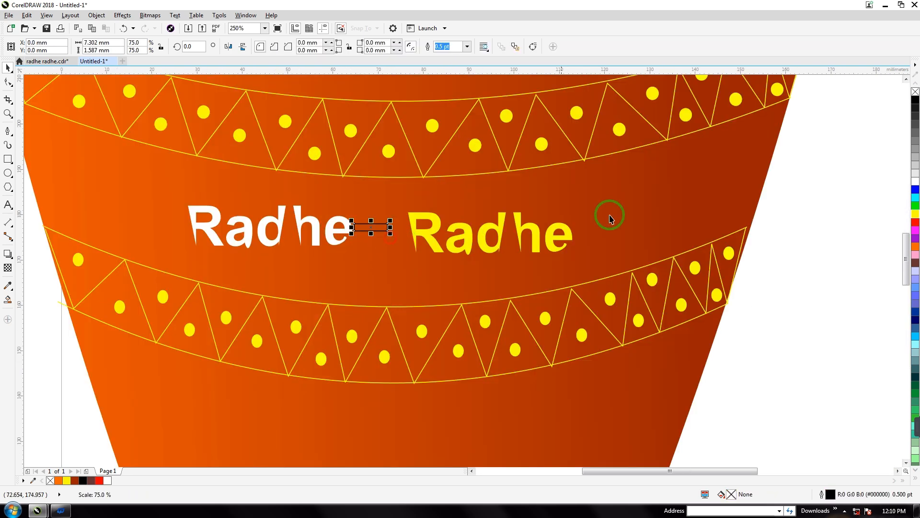
Fill the dash rectangle with white, set its outline to None and centre it between the two words.
{"action": "left_click", "coordinate": [916, 182]}
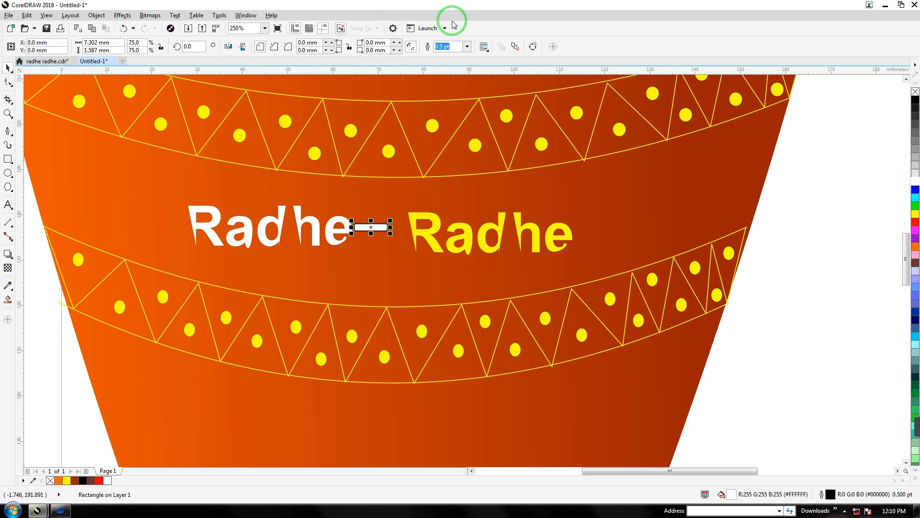
{"action": "left_click", "coordinate": [467, 46]}
{"action": "left_click", "coordinate": [451, 55]}
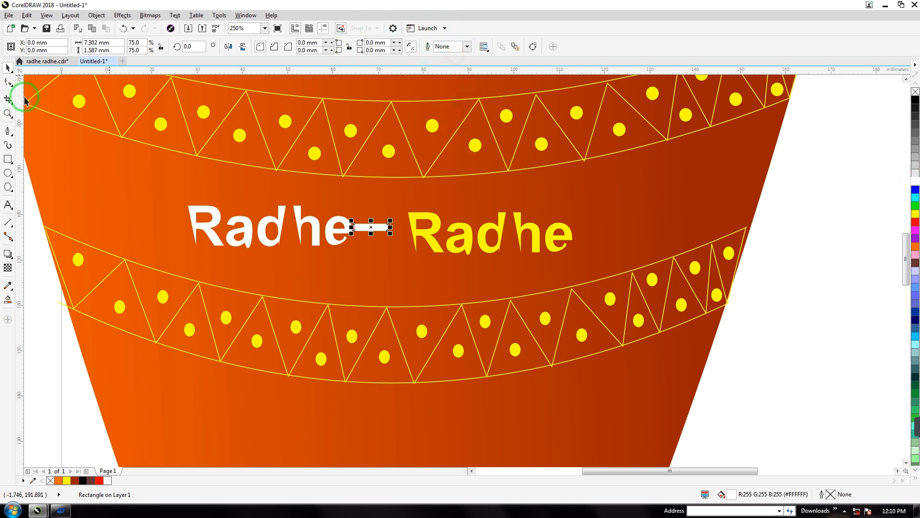
{"action": "left_click_drag", "start_coordinate": [376, 232], "coordinate": [383, 234]}
{"action": "scroll", "coordinate": [385, 227], "scroll_direction": "down", "scroll_amount": 1}
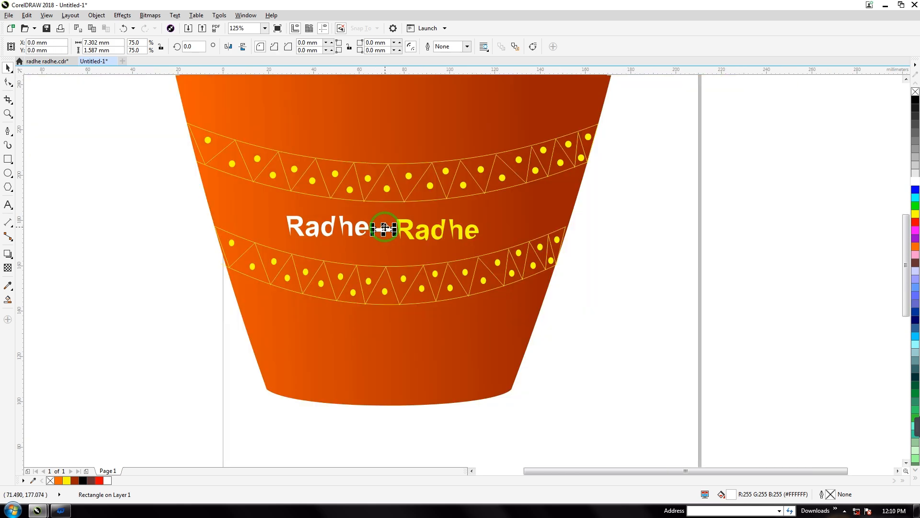
Group the whole decorated bucket, move it down and duplicate it into a horizontal row of four buckets.
{"action": "scroll", "coordinate": [385, 229], "scroll_direction": "down", "scroll_amount": 2}
{"action": "left_click_drag", "start_coordinate": [289, 144], "coordinate": [494, 316]}
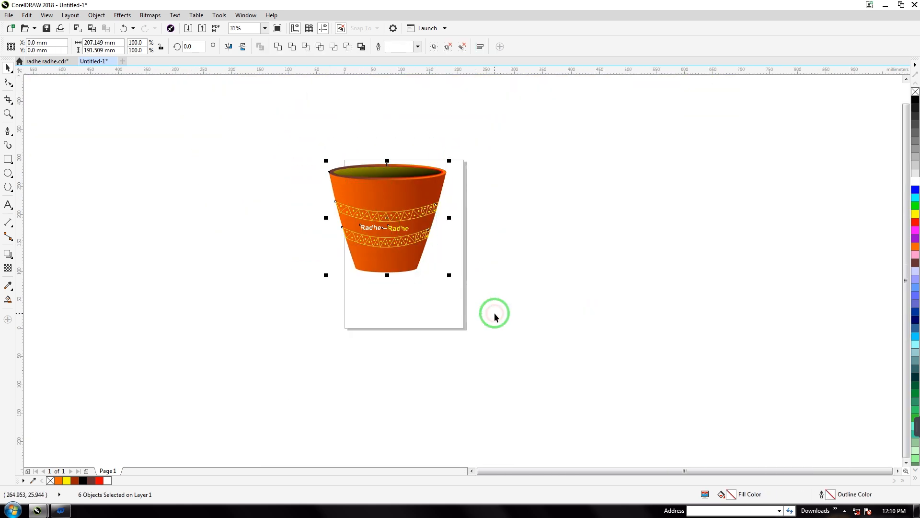
{"action": "key", "text": "ctrl+g"}
{"action": "left_click_drag", "start_coordinate": [381, 212], "coordinate": [488, 272]}
{"action": "key", "text": "ctrl+d"}
{"action": "key", "text": "ctrl+d"}
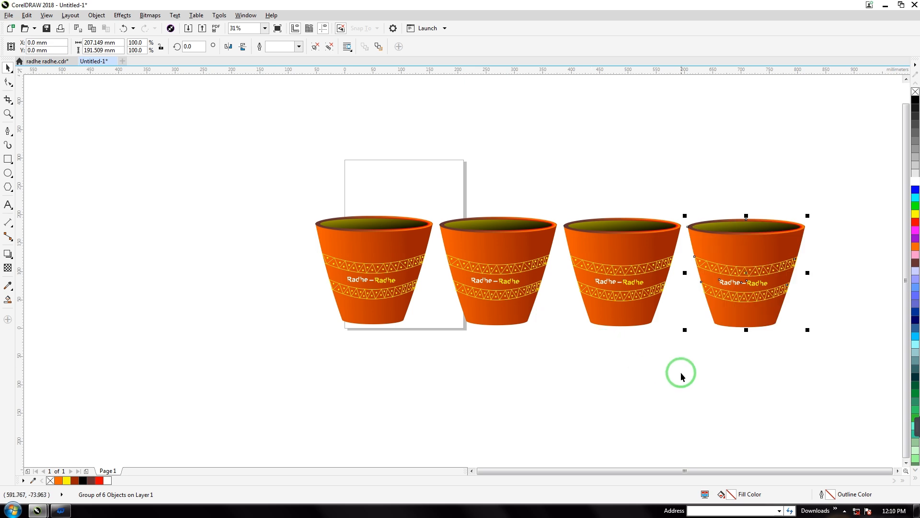
Copy one bucket to the left of the row and stack copies of three buckets in a second row above, centred over the gaps.
{"action": "left_click_drag", "start_coordinate": [377, 289], "coordinate": [201, 325]}
{"action": "left_click_drag", "start_coordinate": [293, 199], "coordinate": [691, 351]}
{"action": "left_click_drag", "start_coordinate": [514, 284], "coordinate": [582, 184]}
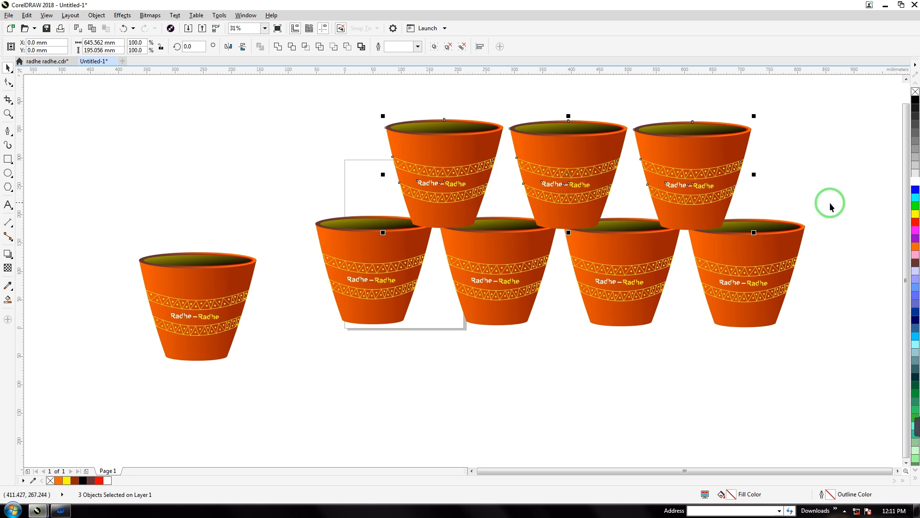
{"action": "left_click_drag", "start_coordinate": [905, 117], "coordinate": [906, 94]}
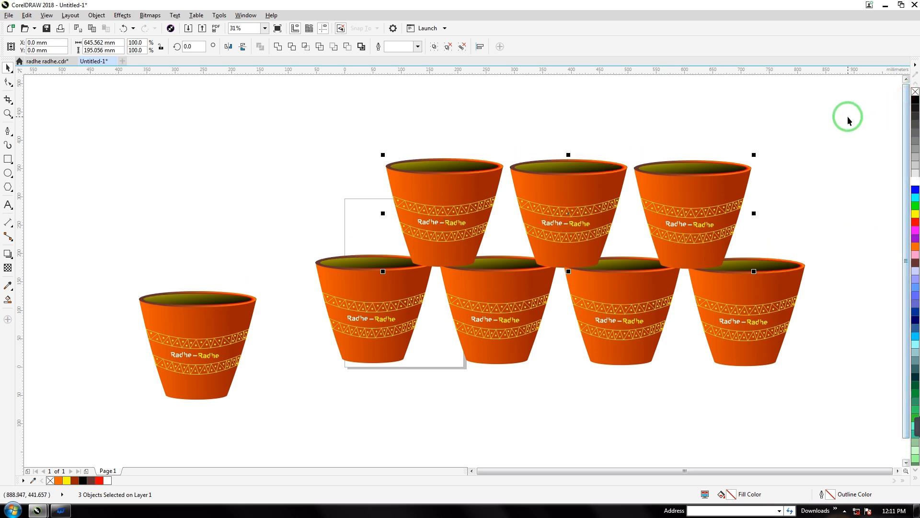
Duplicate two adjacent buckets of the second row into a third row above, centred over the gaps.
{"action": "left_click_drag", "start_coordinate": [388, 123], "coordinate": [634, 286]}
{"action": "left_click_drag", "start_coordinate": [287, 110], "coordinate": [643, 290]}
{"action": "left_click_drag", "start_coordinate": [468, 191], "coordinate": [530, 101]}
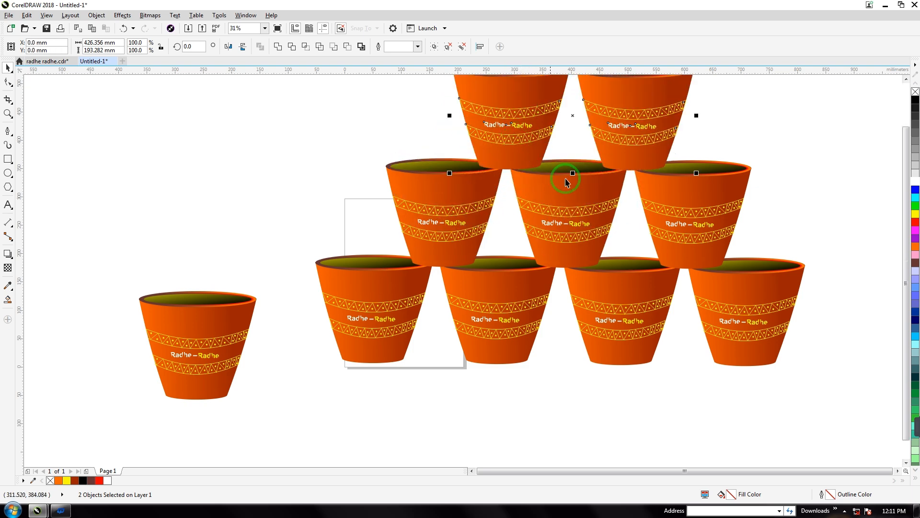
Copy the separate single bucket to the peak of the stack, centred over the gap between the two third-row buckets.
{"action": "left_click_drag", "start_coordinate": [904, 199], "coordinate": [899, 139]}
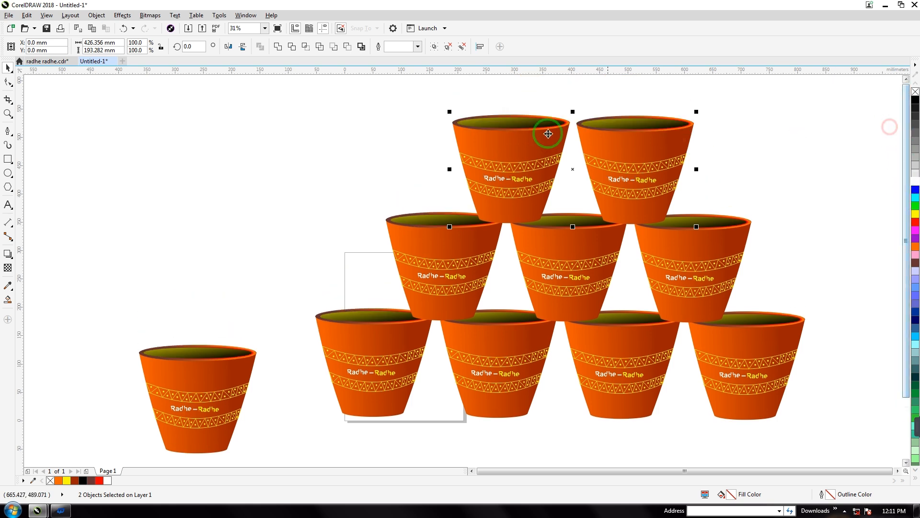
{"action": "left_click", "coordinate": [189, 394]}
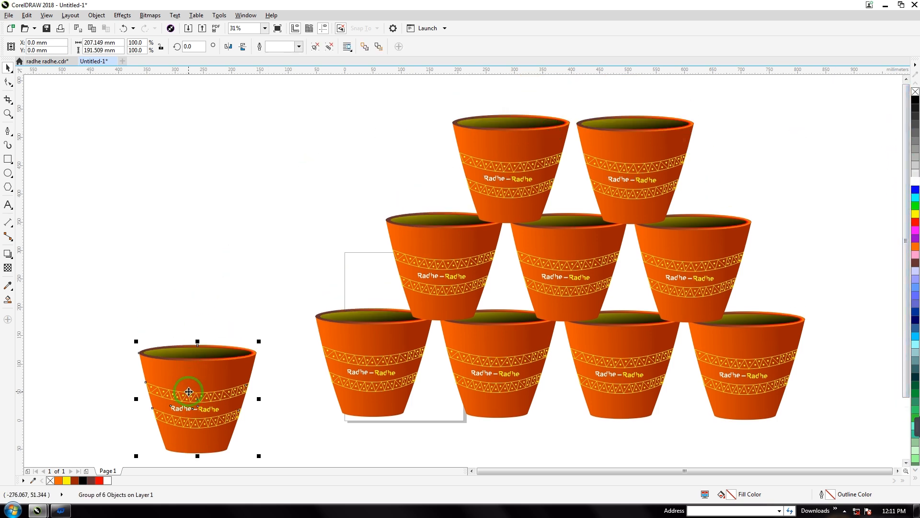
{"action": "left_click_drag", "start_coordinate": [189, 392], "coordinate": [576, 79]}
{"action": "left_click_drag", "start_coordinate": [578, 123], "coordinate": [573, 145]}
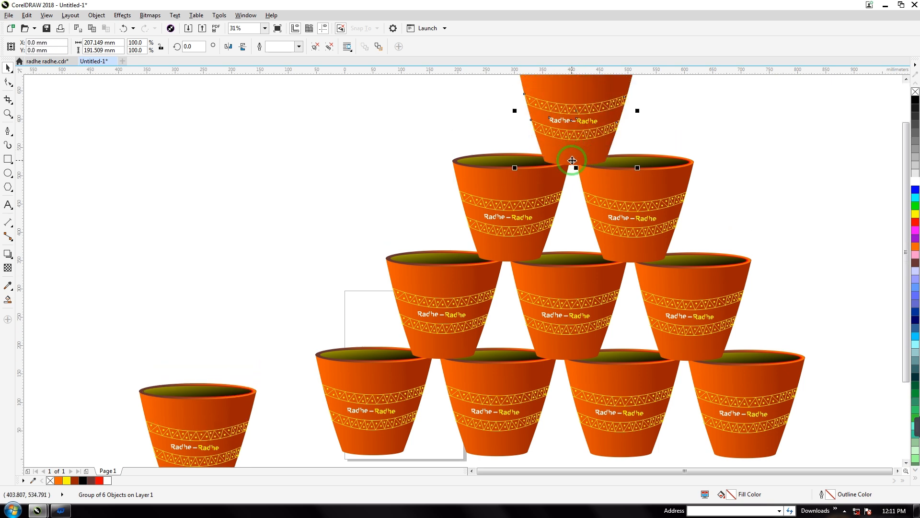
Preview the bucket pyramid in full-screen view, first at a distance and again from closer, and return to the drawing.
{"action": "left_click_drag", "start_coordinate": [899, 137], "coordinate": [864, 140]}
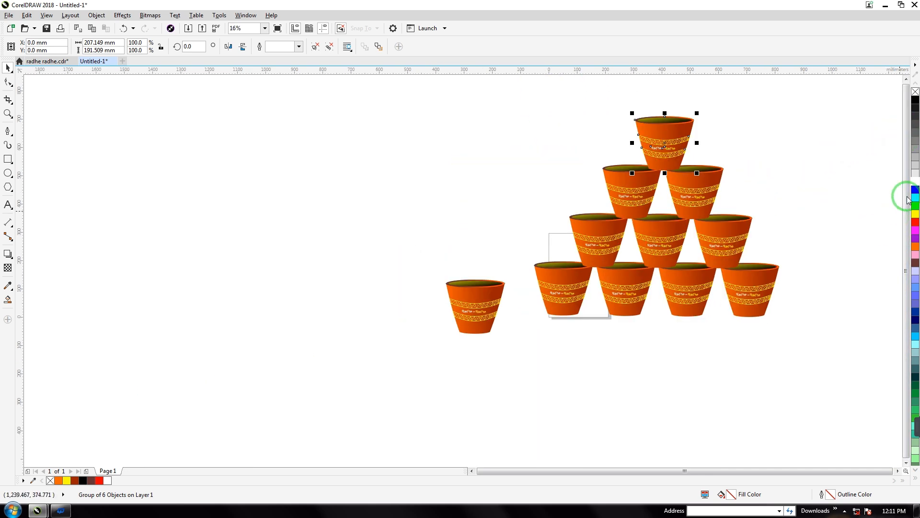
{"action": "left_click", "coordinate": [905, 79]}
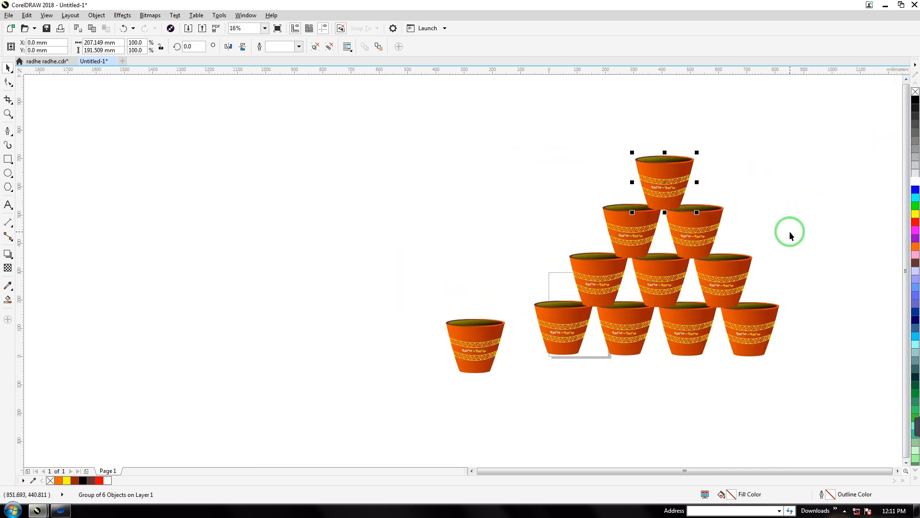
{"action": "key", "text": "F9"}
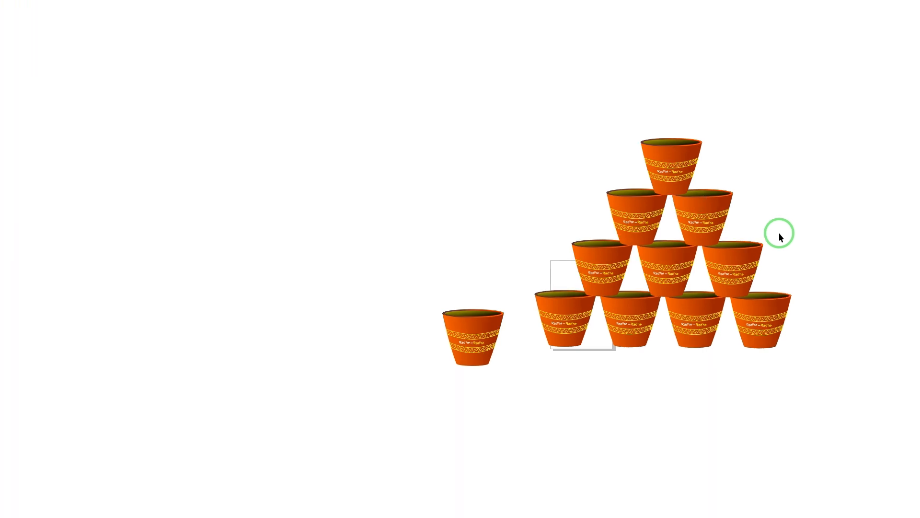
{"action": "key", "text": "F9"}
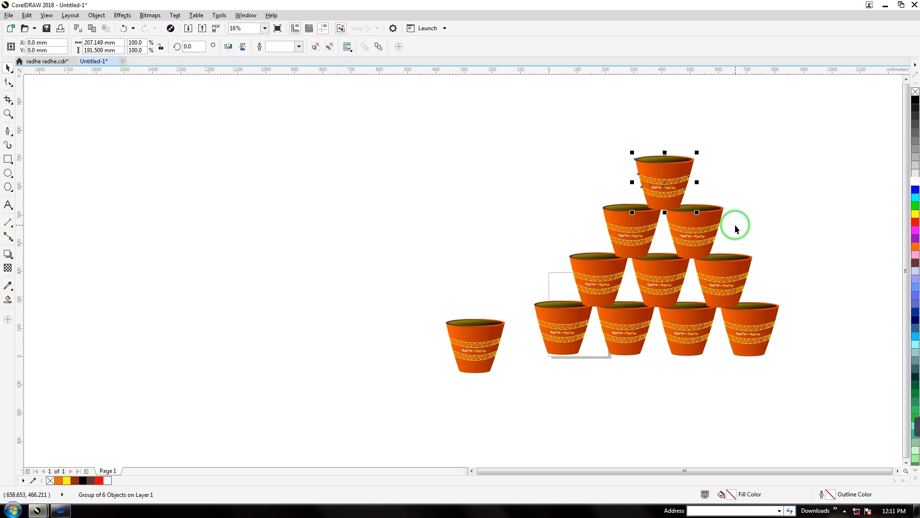
{"action": "scroll", "coordinate": [736, 225], "scroll_direction": "up", "scroll_amount": 1}
{"action": "key", "text": "F9"}
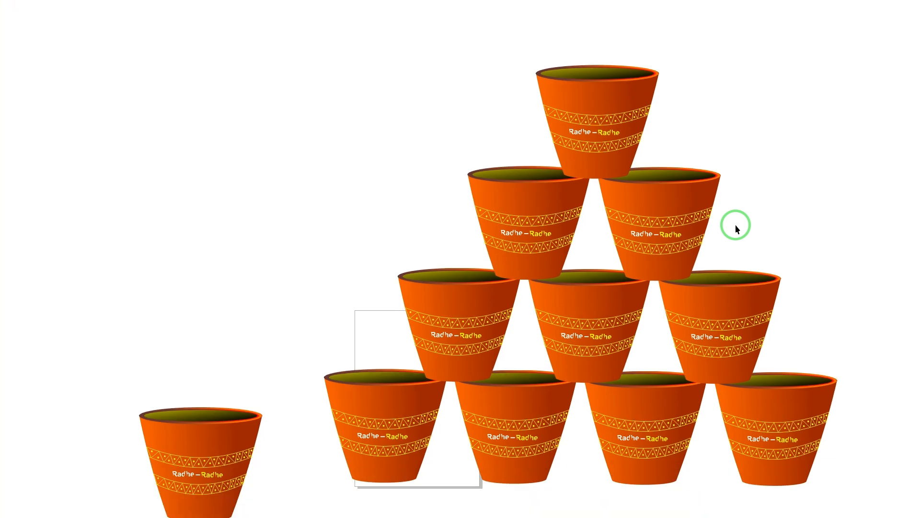
{"action": "left_click", "coordinate": [739, 278]}
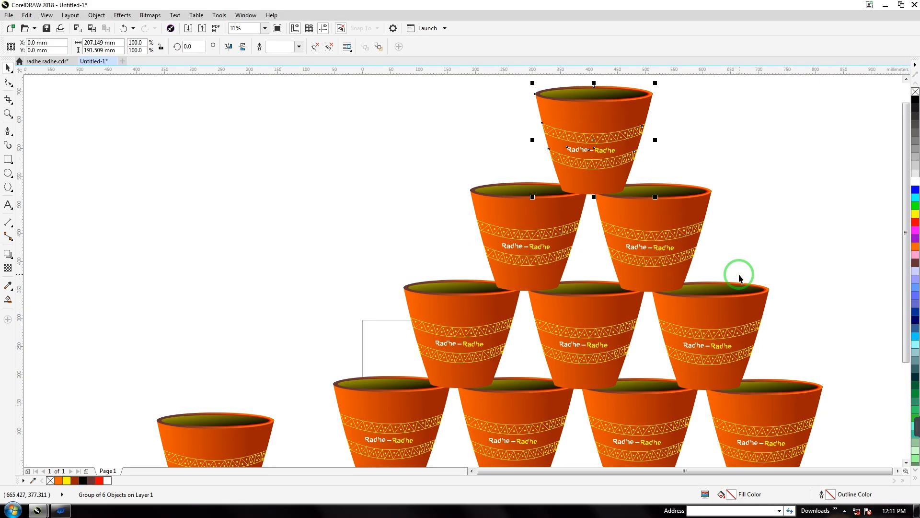